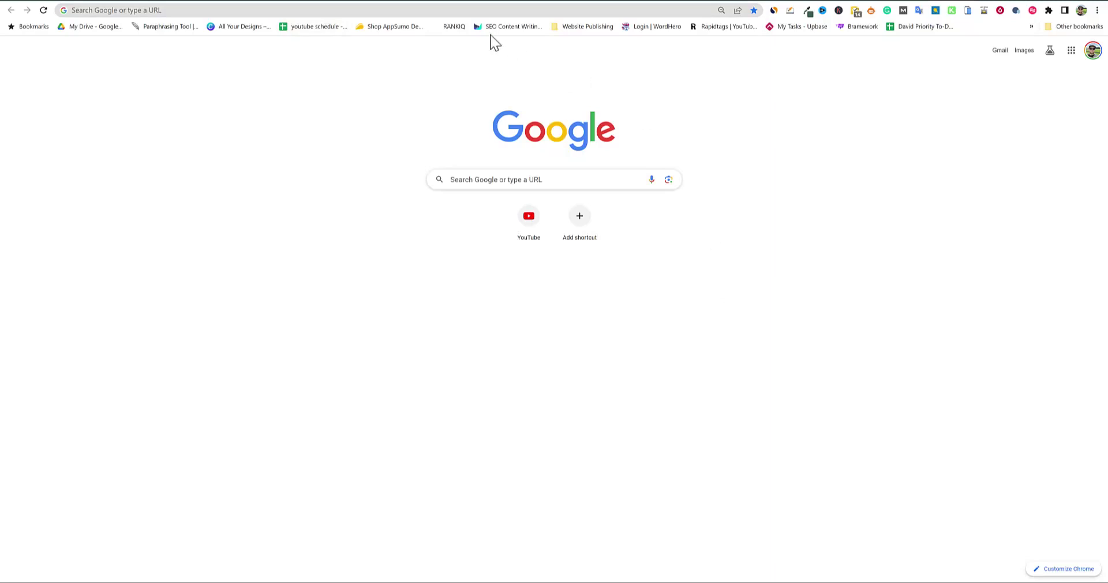
# Load newbiegardening.com from the address bar and scroll through its posts and footer
pyautogui.click(368, 9)
pyautogui.write('new')
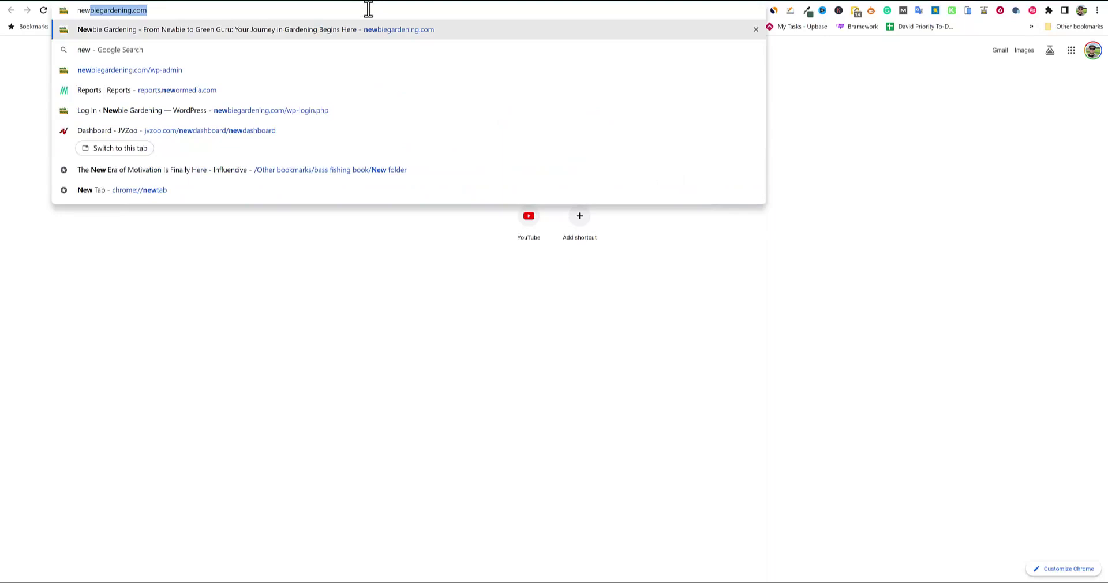
pyautogui.press('Return')
pyautogui.scroll(-12, 499, 312)
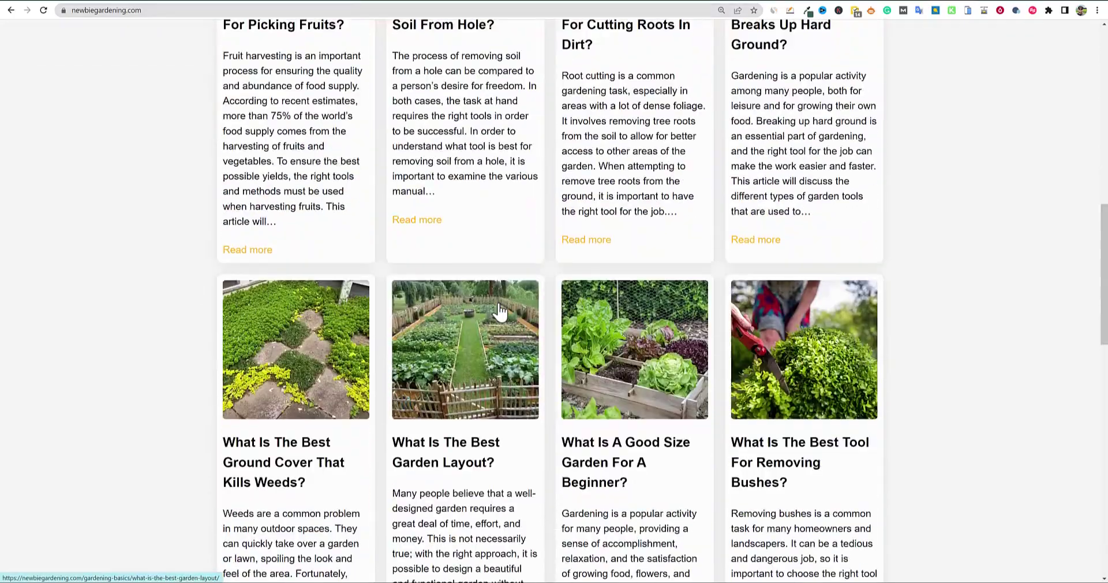
pyautogui.scroll(-15, 499, 311)
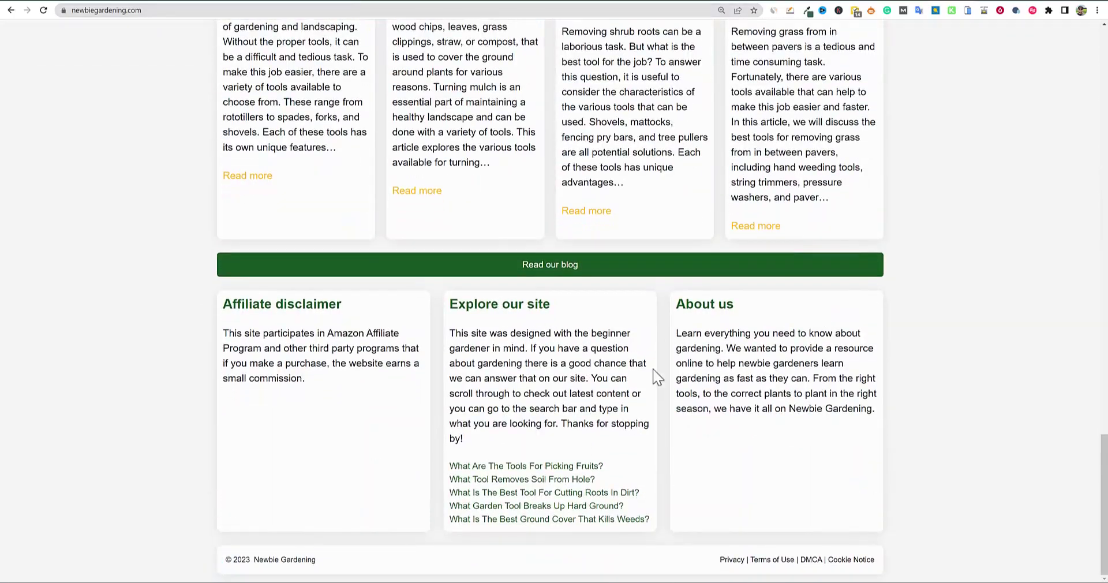
pyautogui.scroll(20, 658, 376)
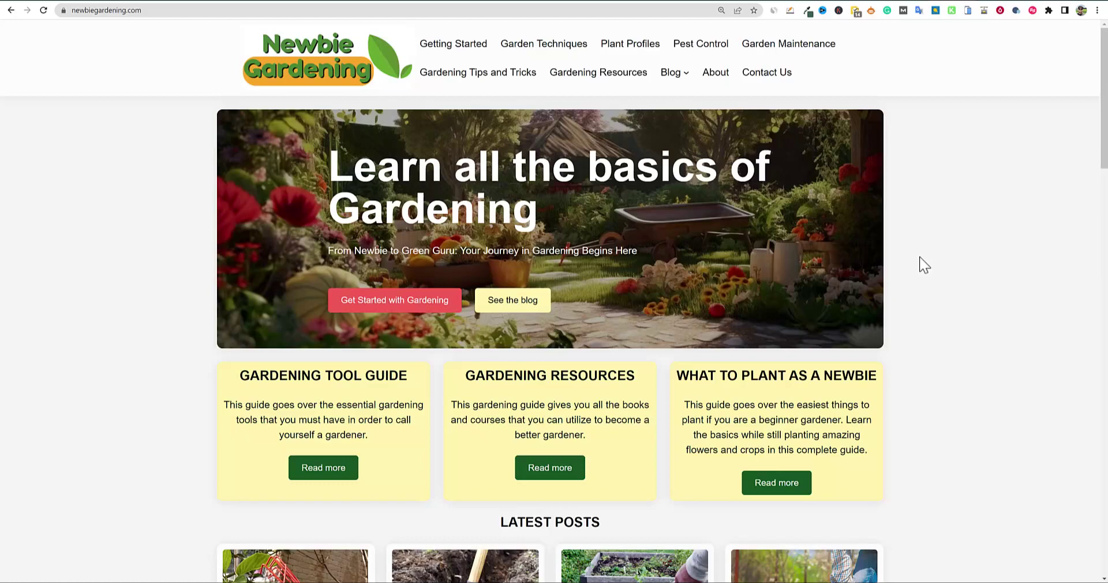
pyautogui.scroll(-7, 732, 318)
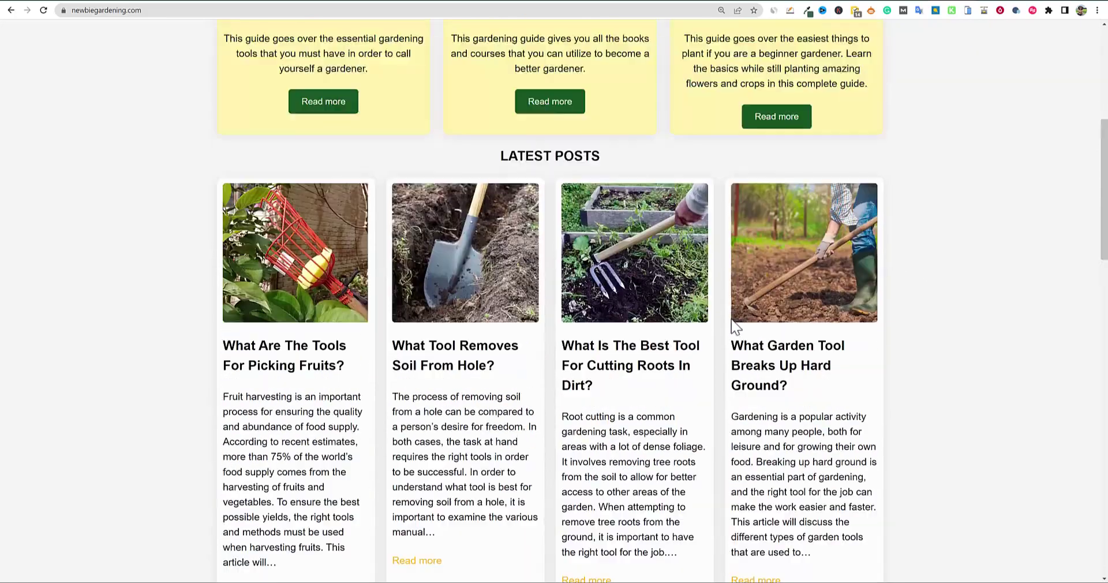
pyautogui.scroll(7, 732, 319)
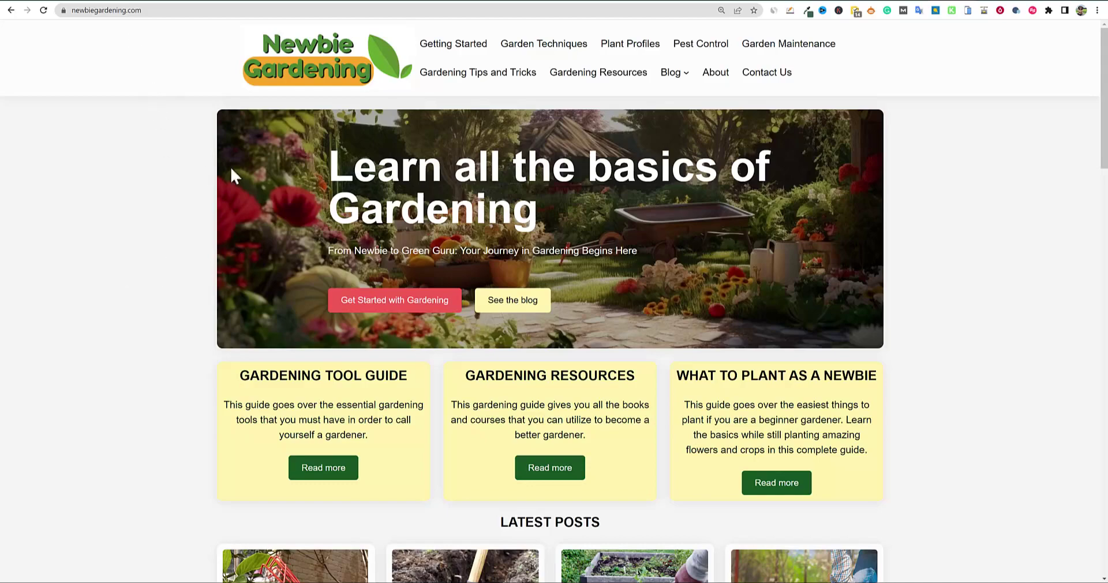
# Scroll the Newbie Gardening home page down and back up
pyautogui.scroll(-10, 752, 507)
pyautogui.scroll(10, 733, 443)
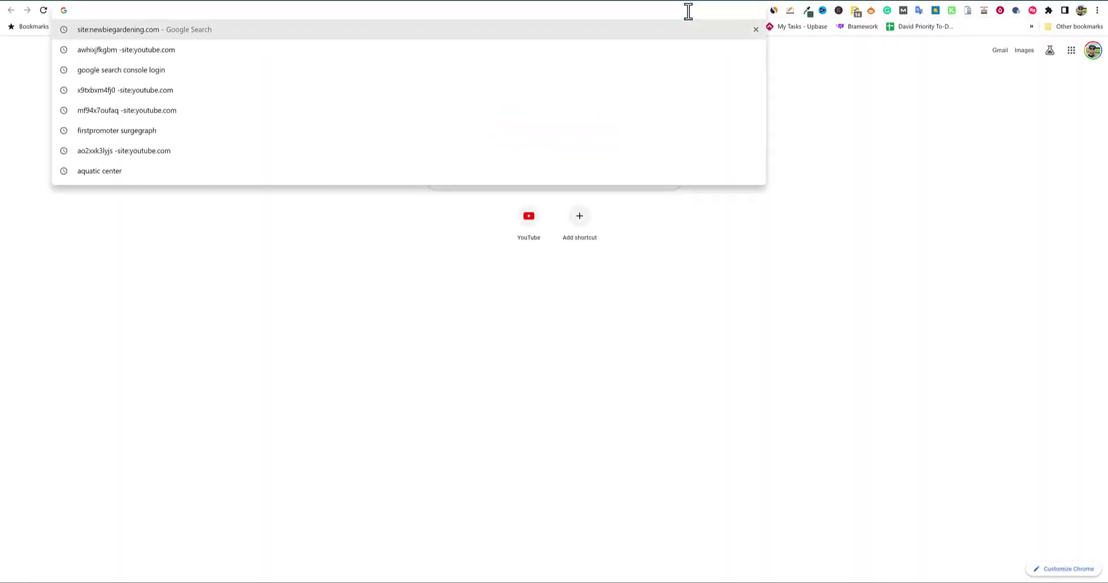
# Rerun the site:newbiegardening.com search and highlight its 'About 99 results' count
pyautogui.click(216, 34)
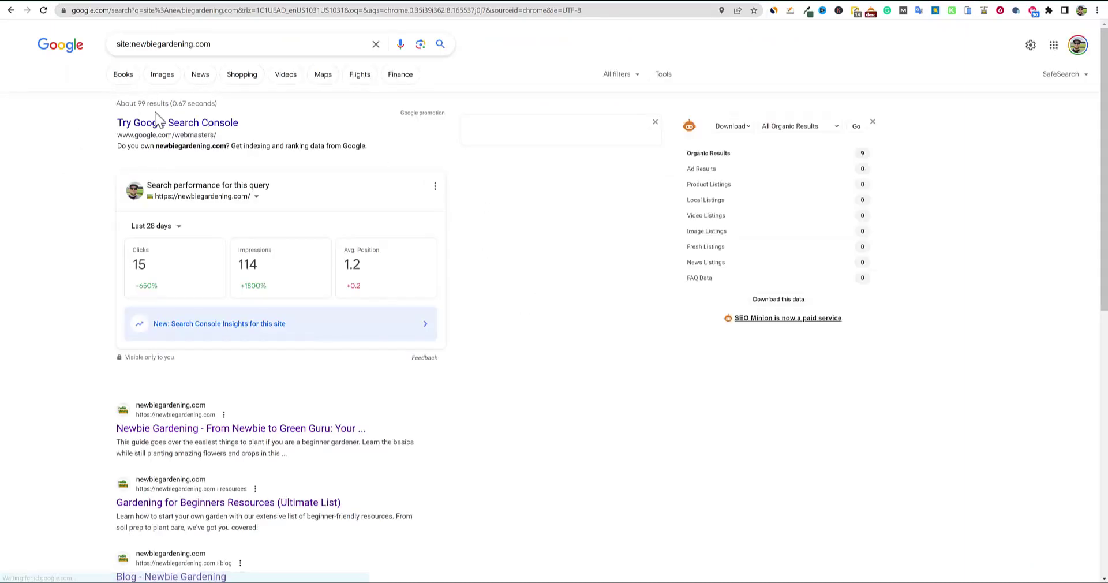
pyautogui.moveTo(120, 105); pyautogui.dragTo(165, 105)
pyautogui.click(110, 113)
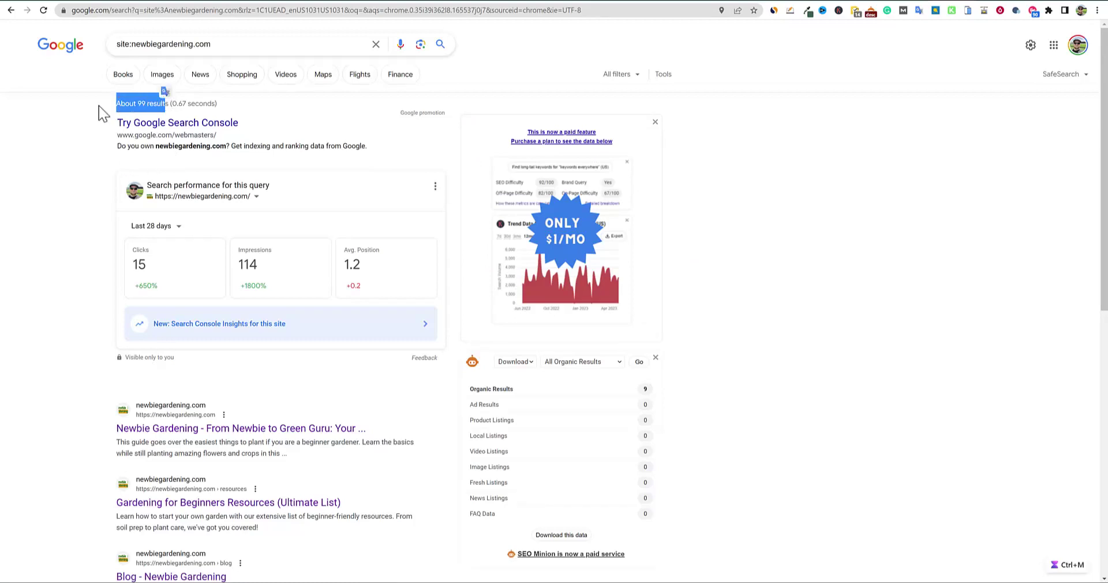
pyautogui.click(101, 114)
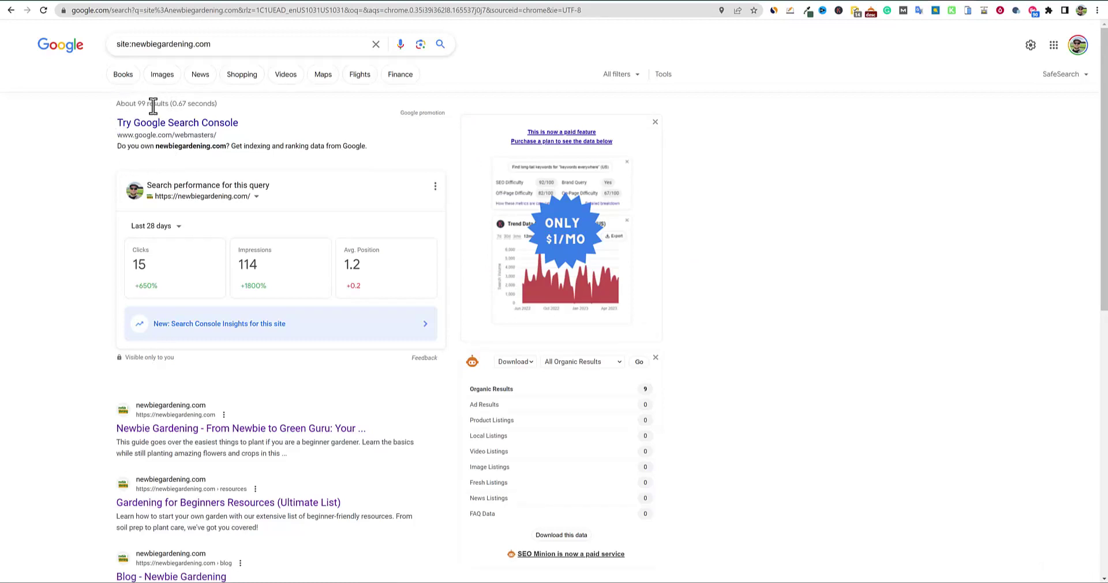
pyautogui.moveTo(162, 105); pyautogui.dragTo(113, 106)
pyautogui.click(82, 103)
pyautogui.scroll(-10, 248, 381)
pyautogui.scroll(5, 253, 389)
pyautogui.scroll(3, 253, 389)
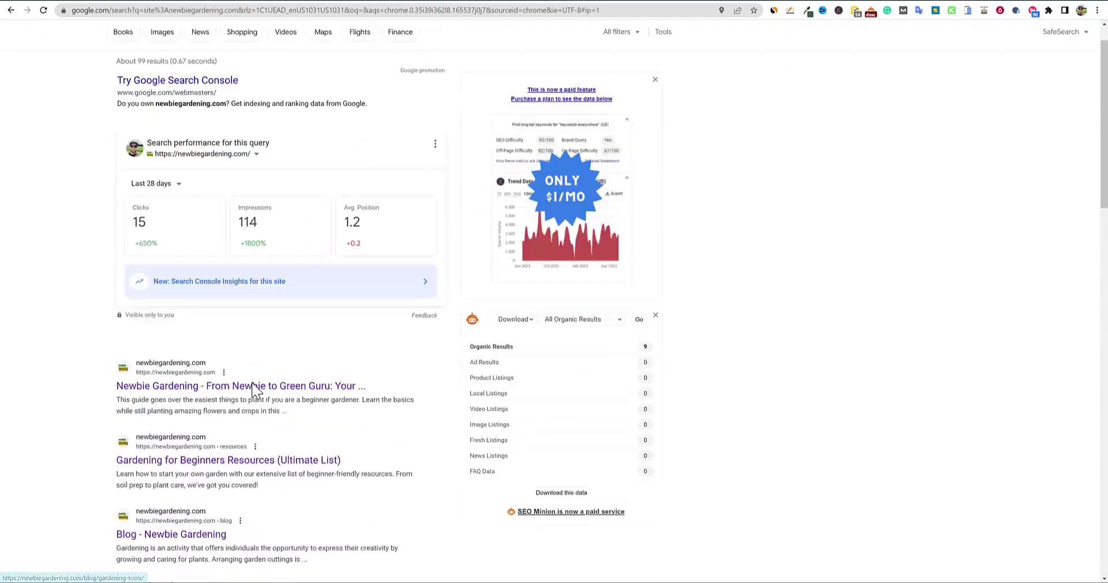
pyautogui.scroll(-20, 253, 390)
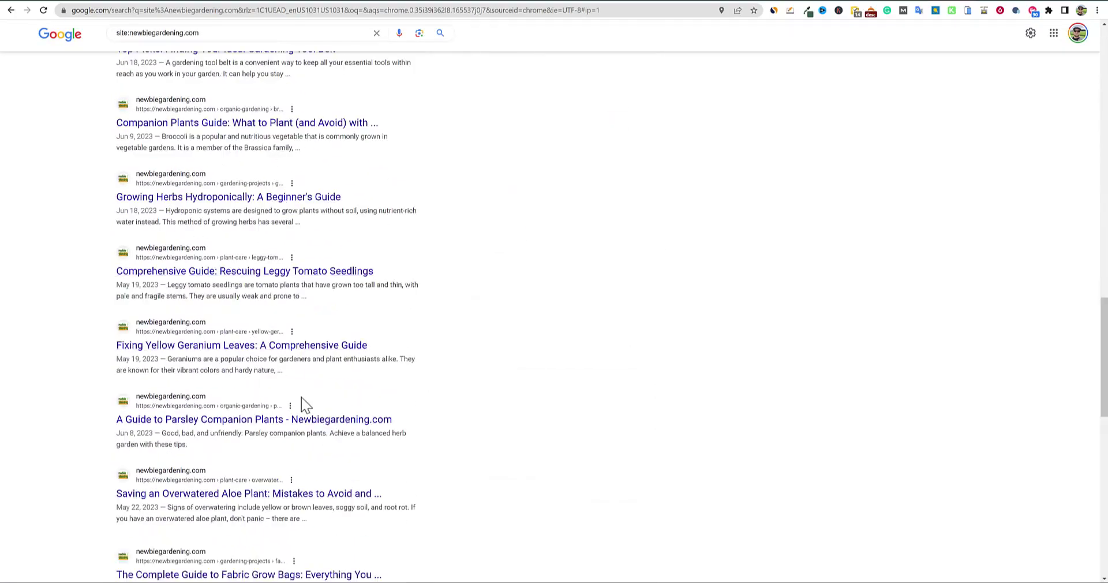
pyautogui.scroll(-13, 302, 403)
pyautogui.scroll(-20, 316, 346)
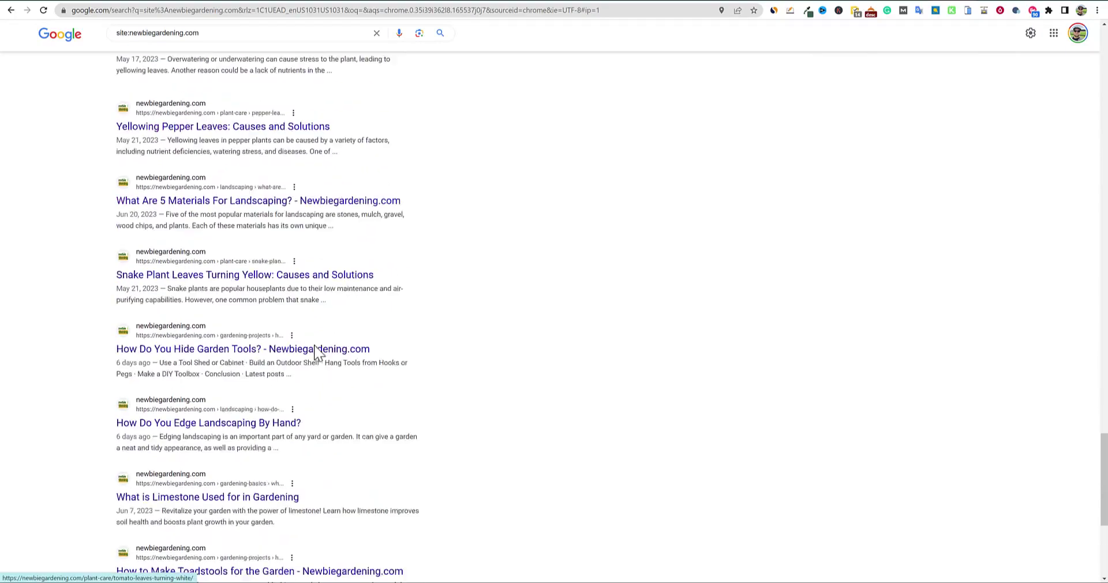
pyautogui.scroll(20, 317, 347)
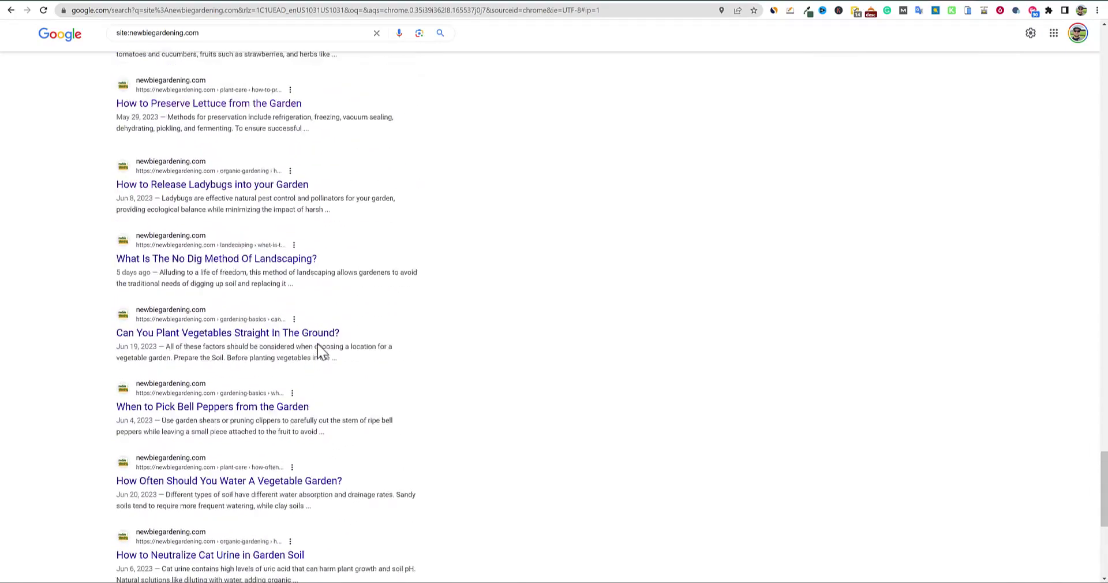
pyautogui.scroll(8, 319, 337)
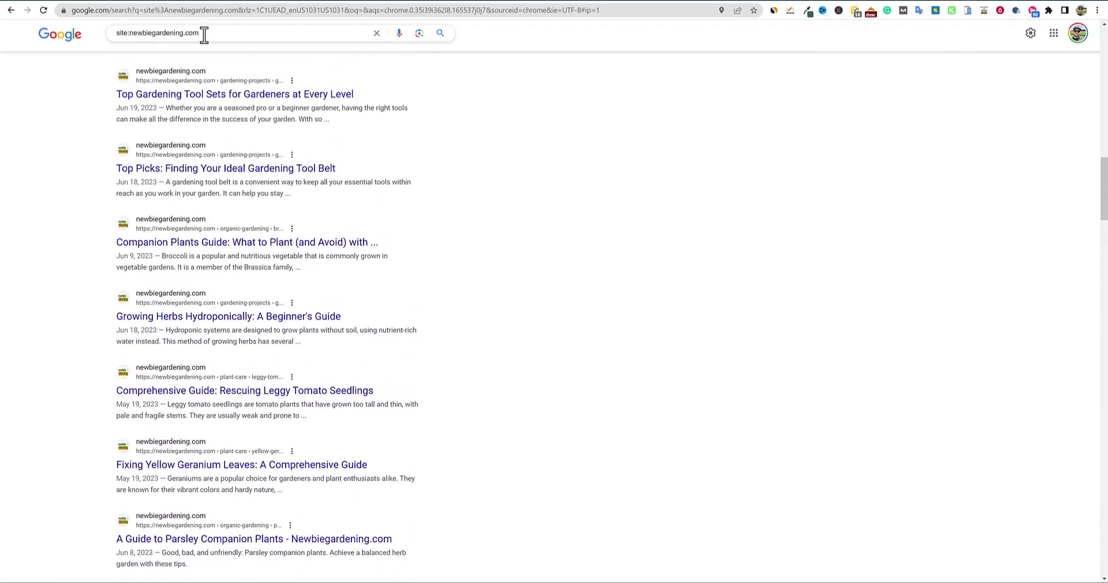
pyautogui.scroll(5, 253, 487)
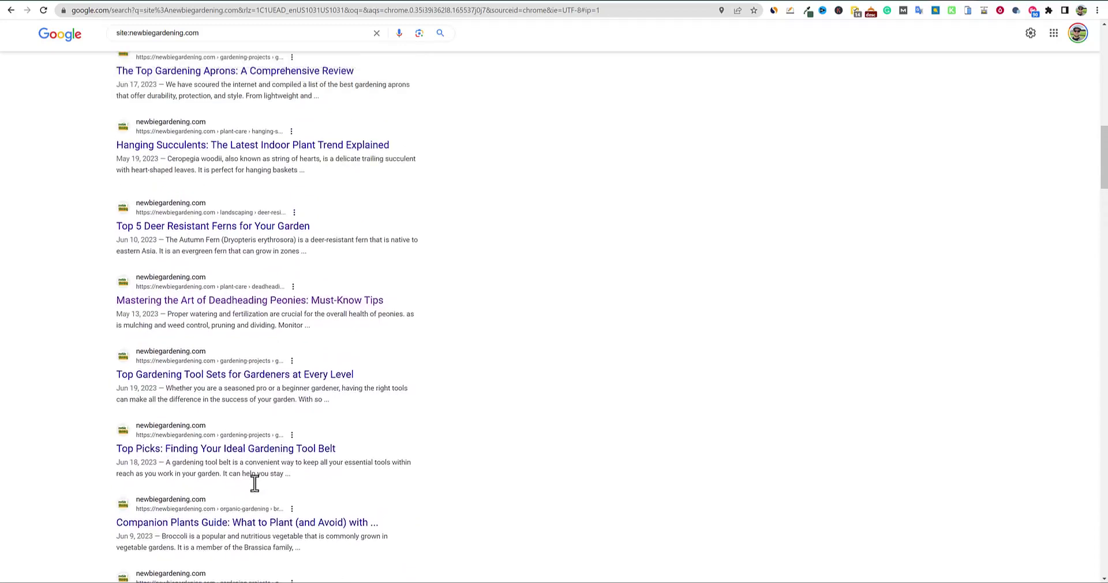
pyautogui.scroll(11, 254, 484)
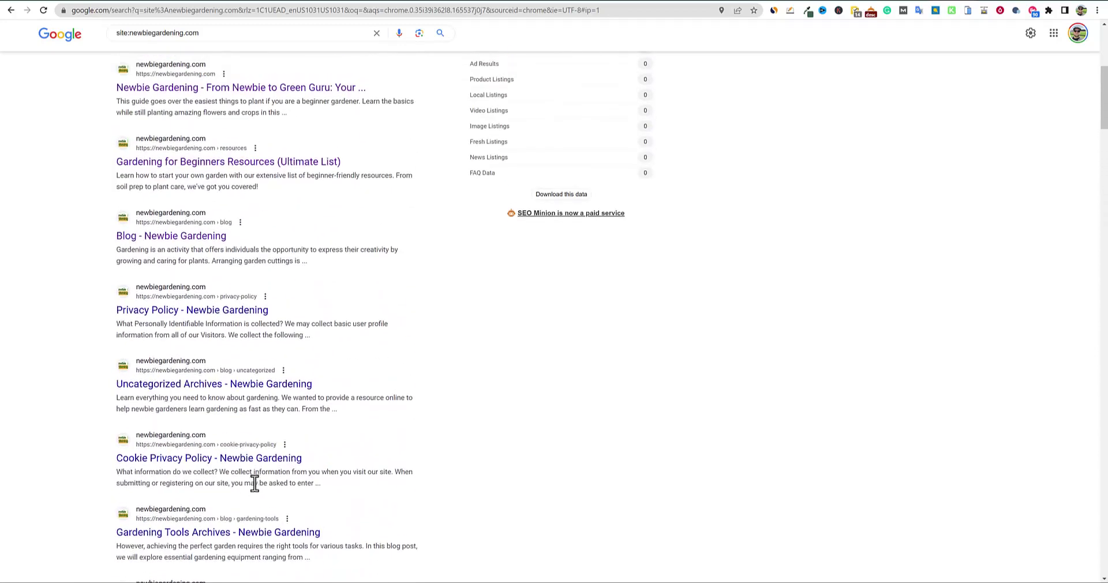
pyautogui.scroll(3, 255, 484)
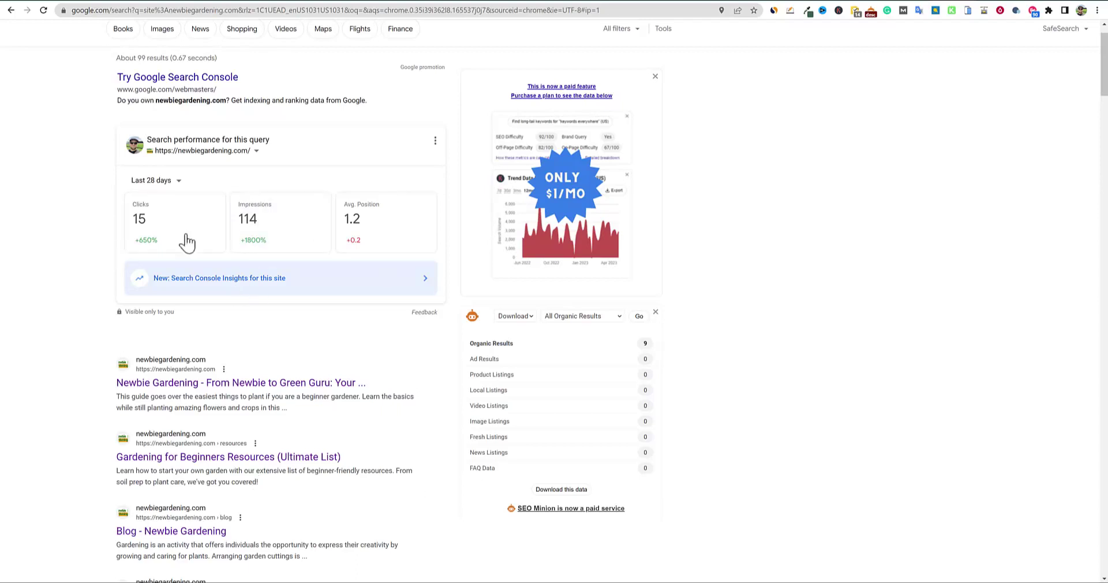
# Highlight the site: query and results summary, then switch to the SE Ranking tab
pyautogui.scroll(1, 250, 434)
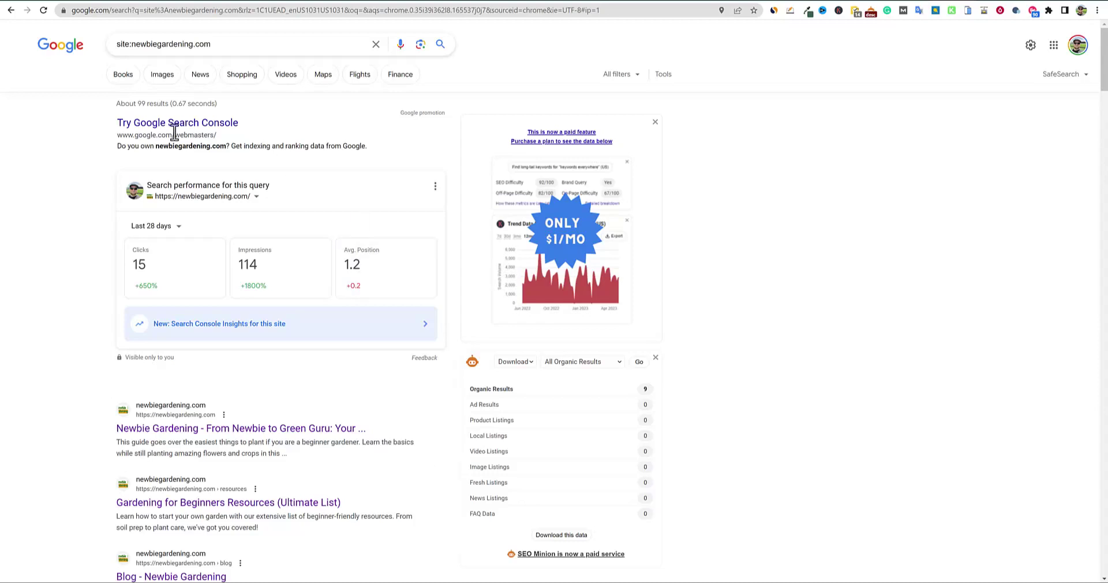
pyautogui.moveTo(223, 44); pyautogui.dragTo(101, 41)
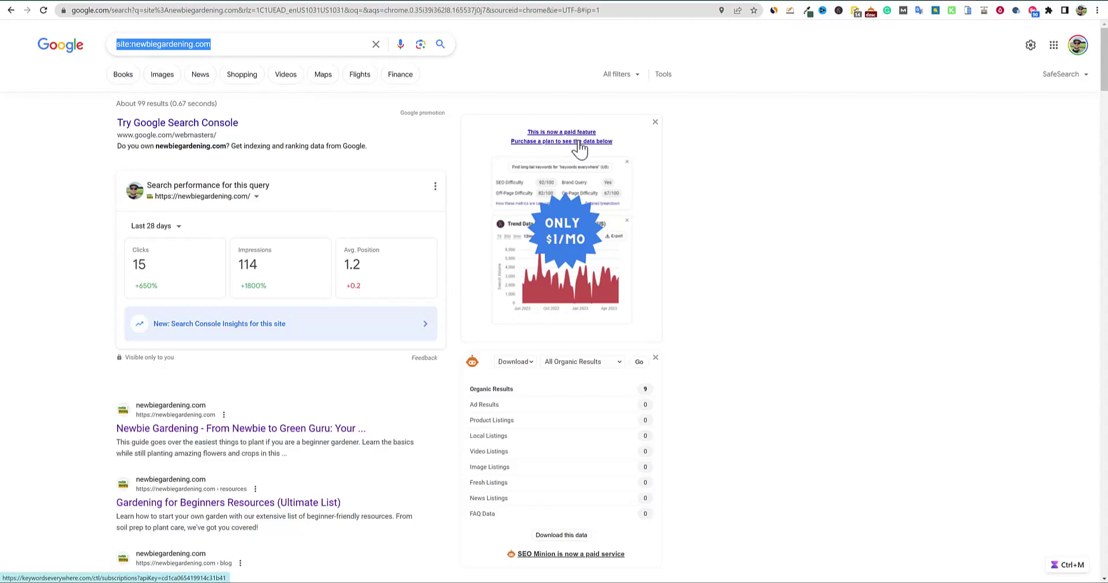
pyautogui.moveTo(116, 104); pyautogui.dragTo(292, 187)
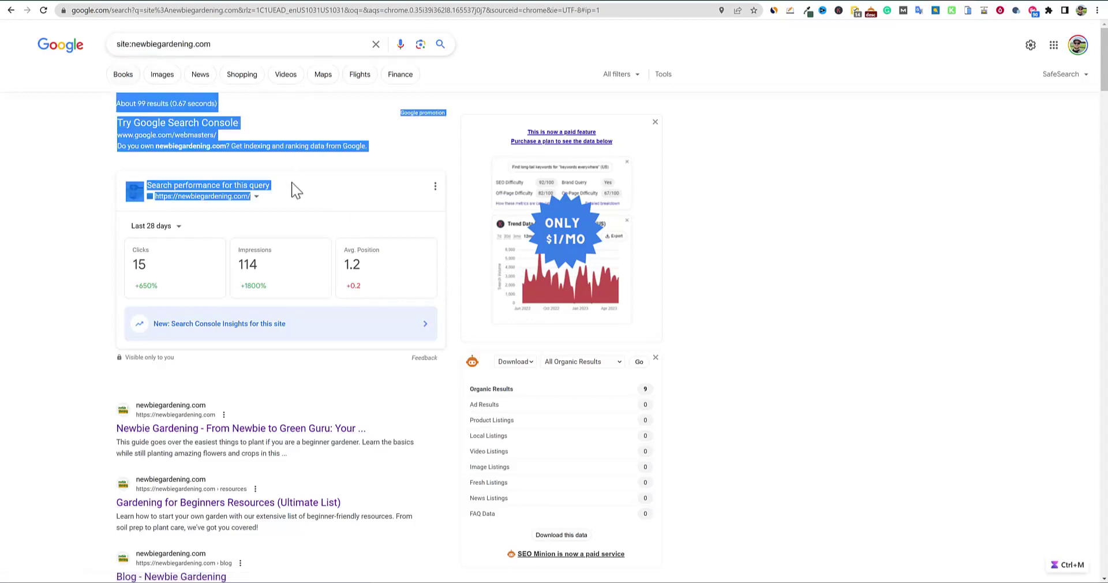
pyautogui.click(753, 334)
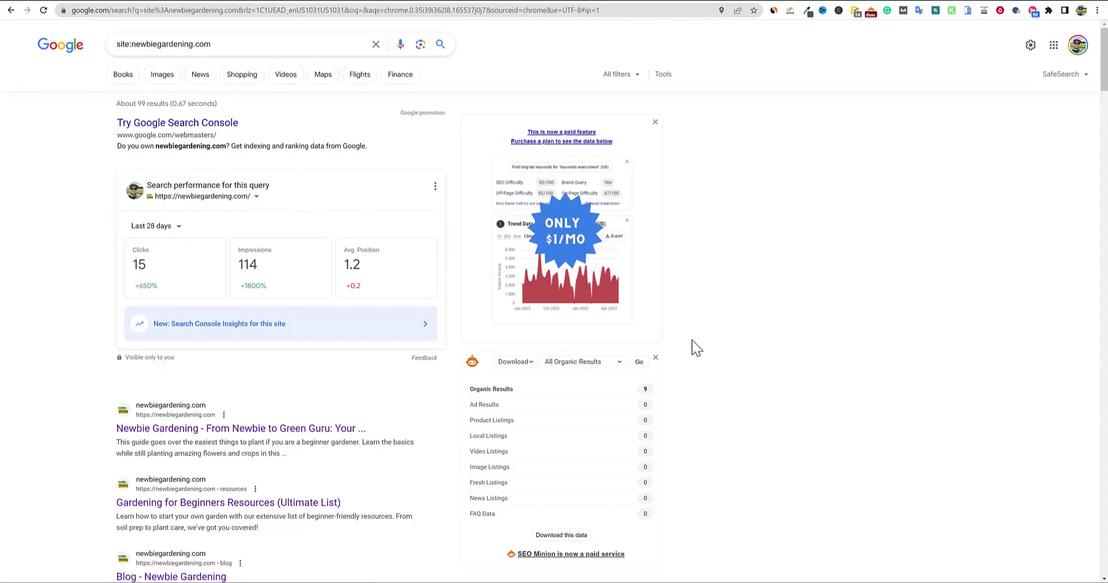
pyautogui.scroll(-1, 425, 320)
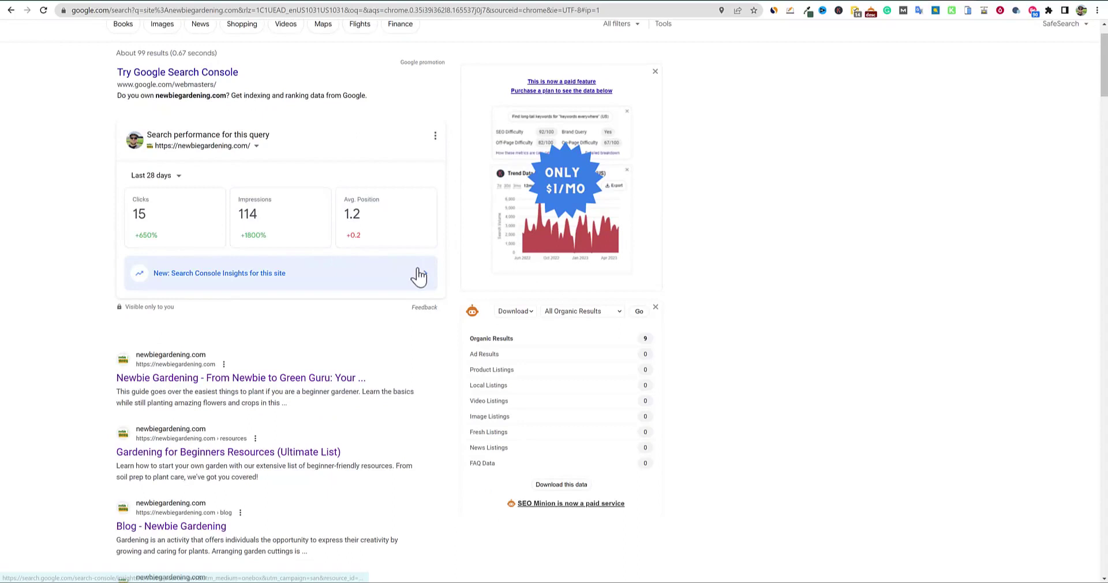
pyautogui.scroll(1, 419, 276)
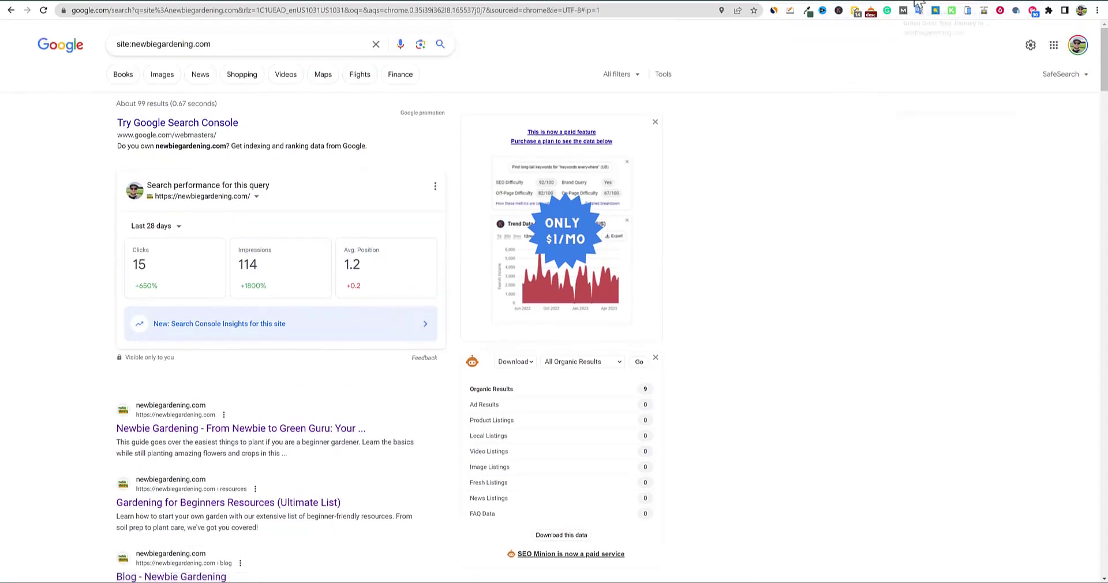
pyautogui.click(60, 2)
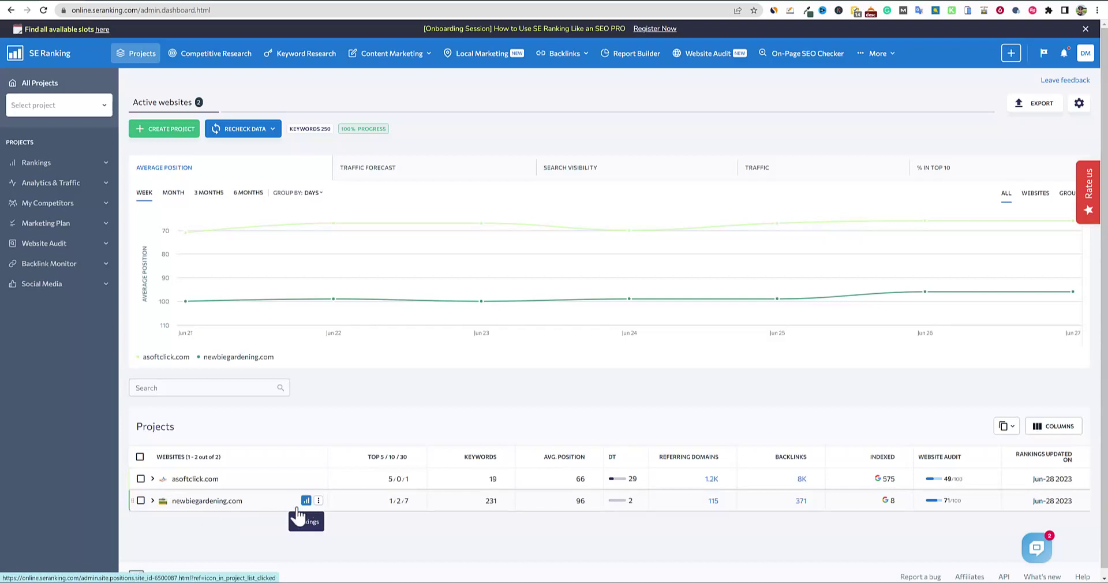
# Open the newbiegardening.com keyword rankings report from the SE Ranking dashboard
pyautogui.moveTo(333, 225)
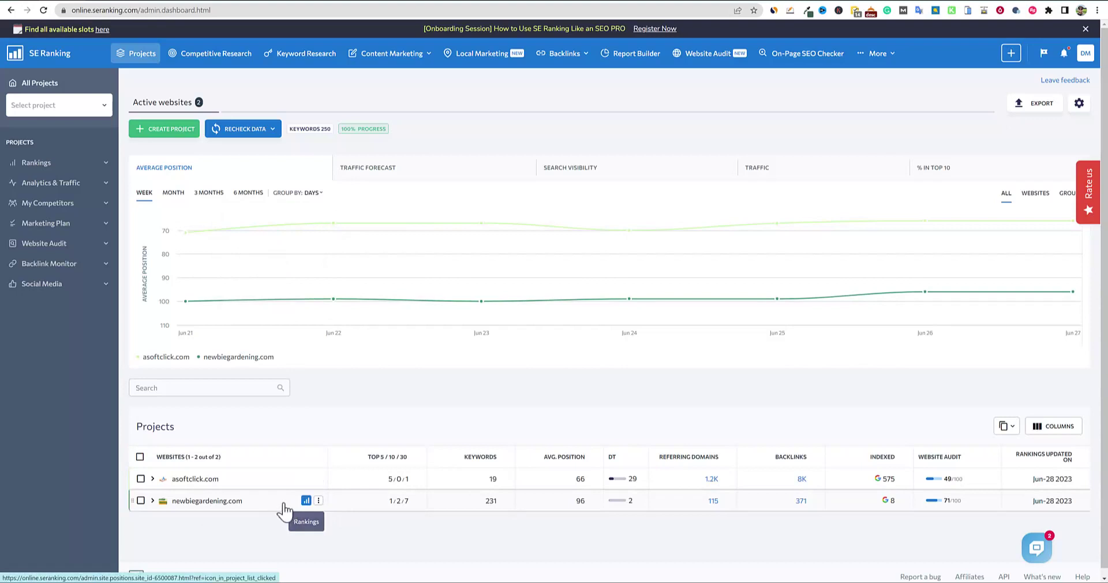
pyautogui.click(306, 501)
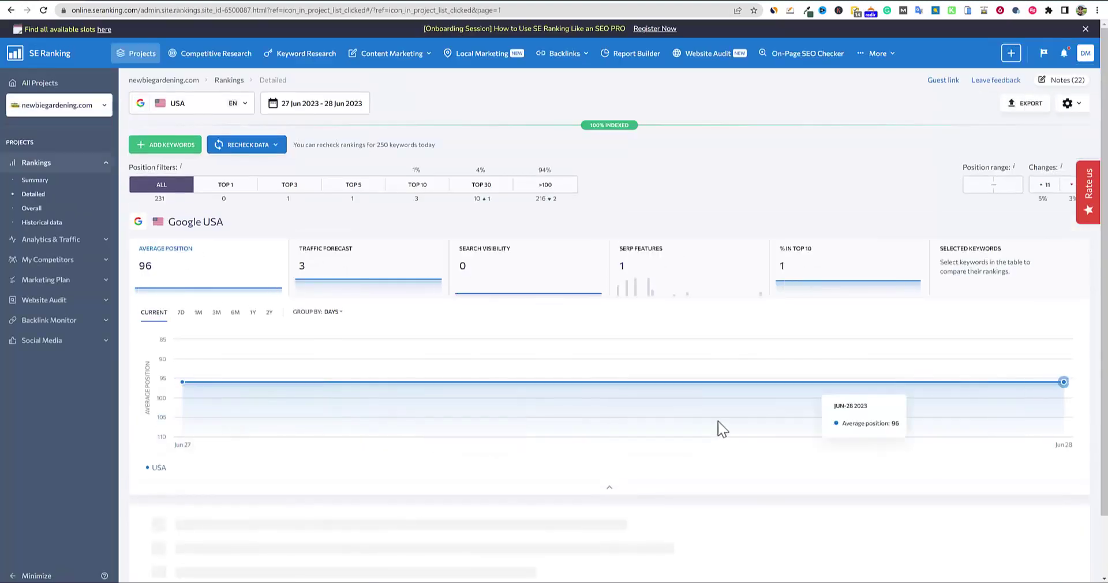
pyautogui.scroll(-2, 666, 404)
pyautogui.scroll(-1, 663, 403)
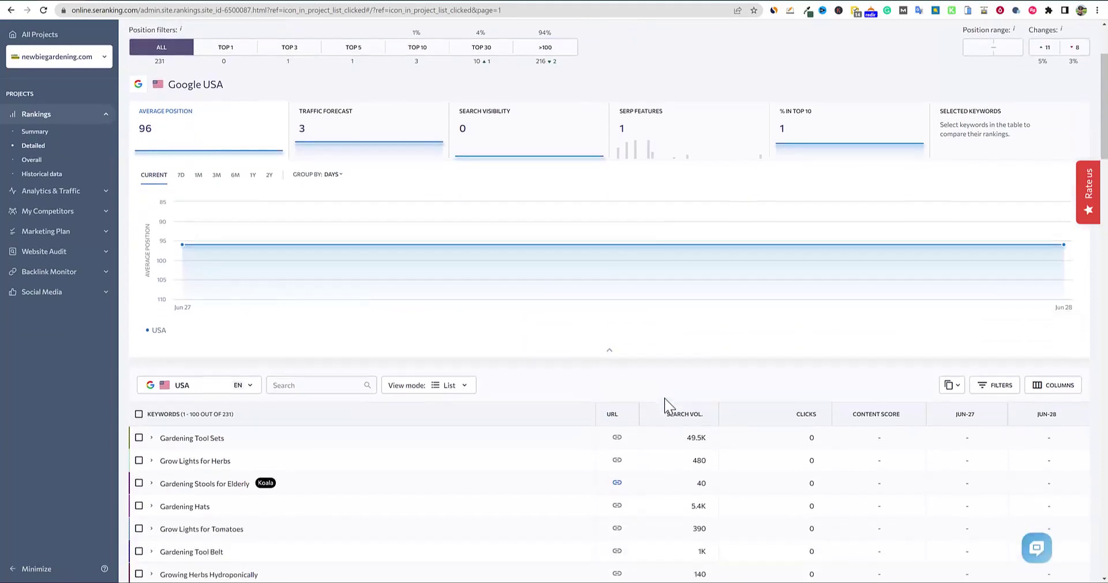
pyautogui.scroll(3, 635, 346)
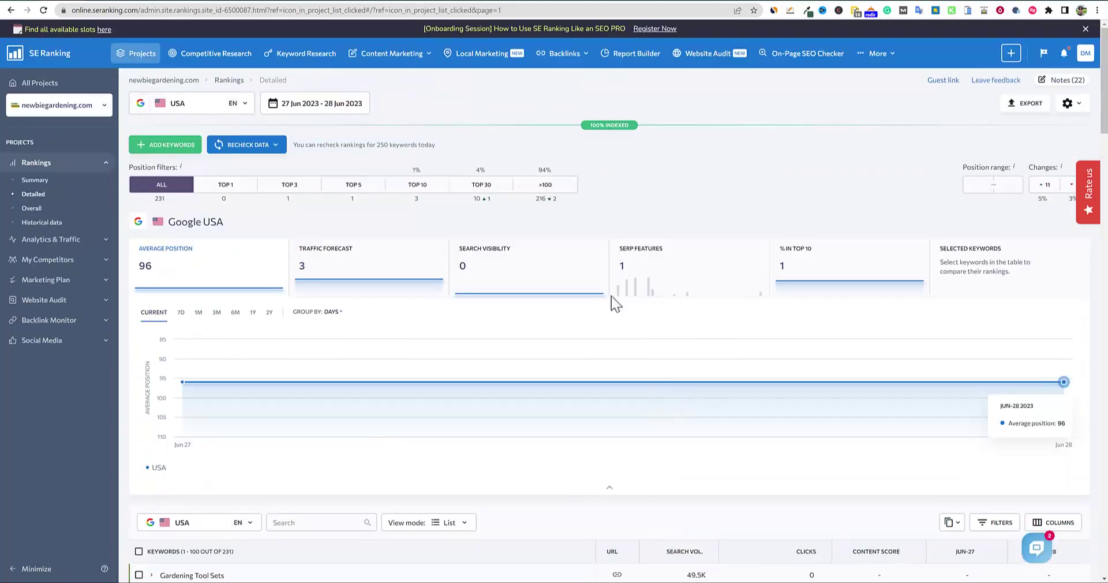
# Sort the keywords table by the JUN-28 position column
pyautogui.click(280, 146)
pyautogui.moveTo(262, 167)
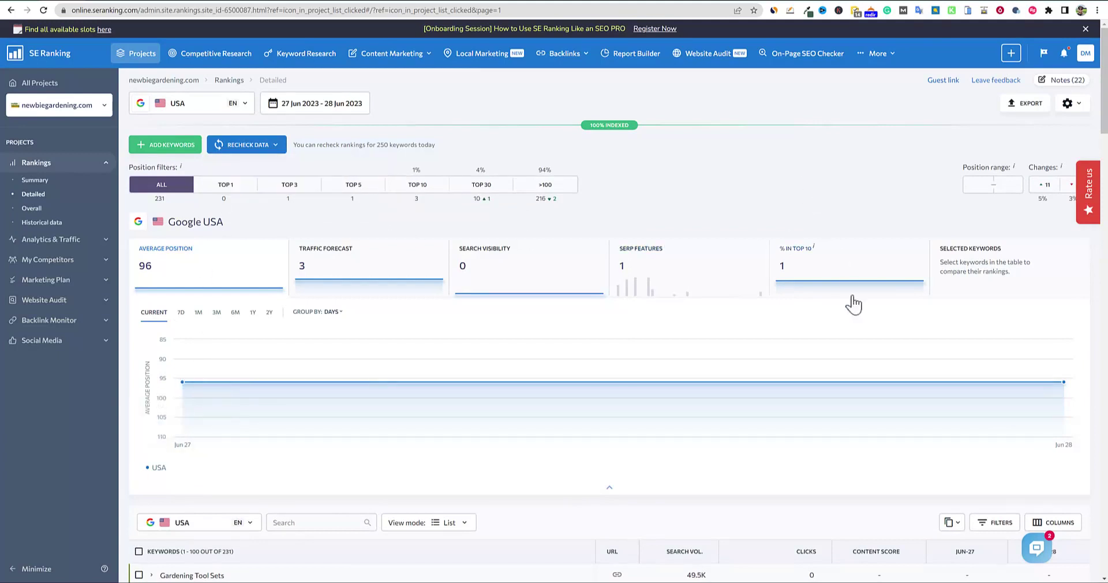
pyautogui.scroll(-7, 854, 309)
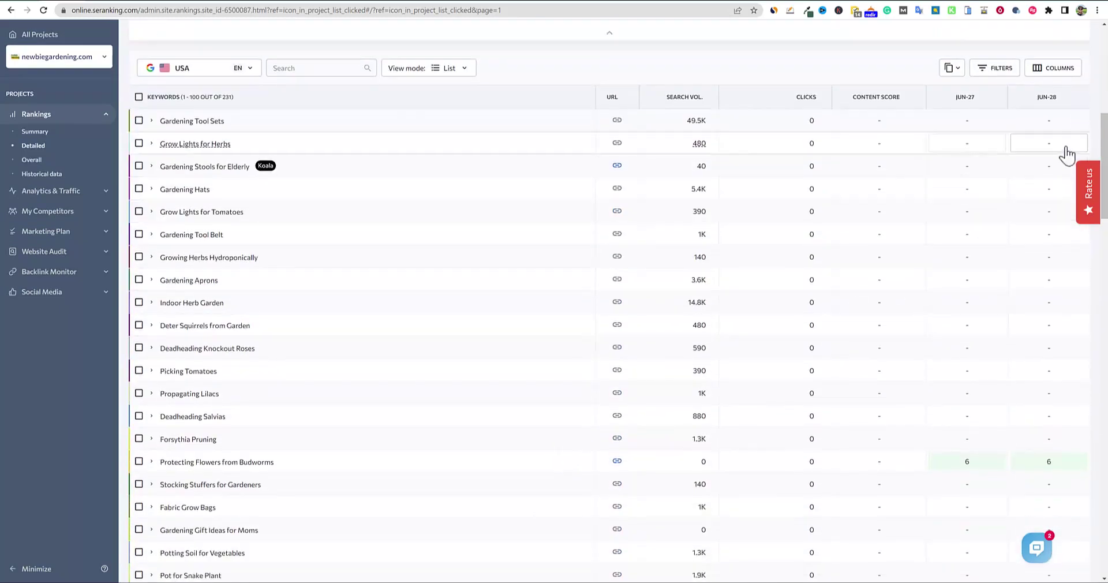
pyautogui.click(1050, 105)
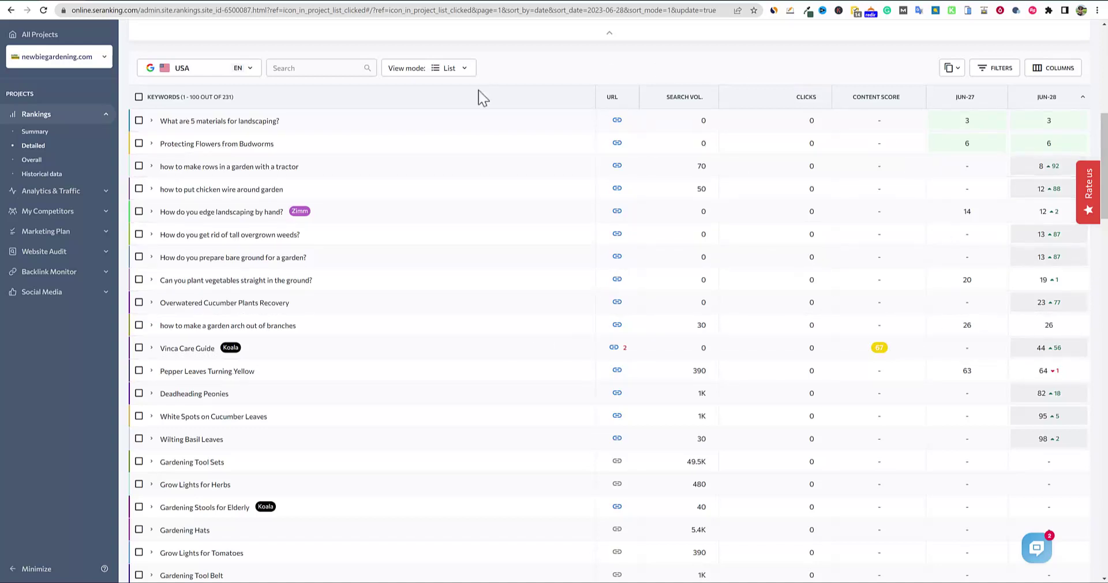
pyautogui.scroll(9, 348, 149)
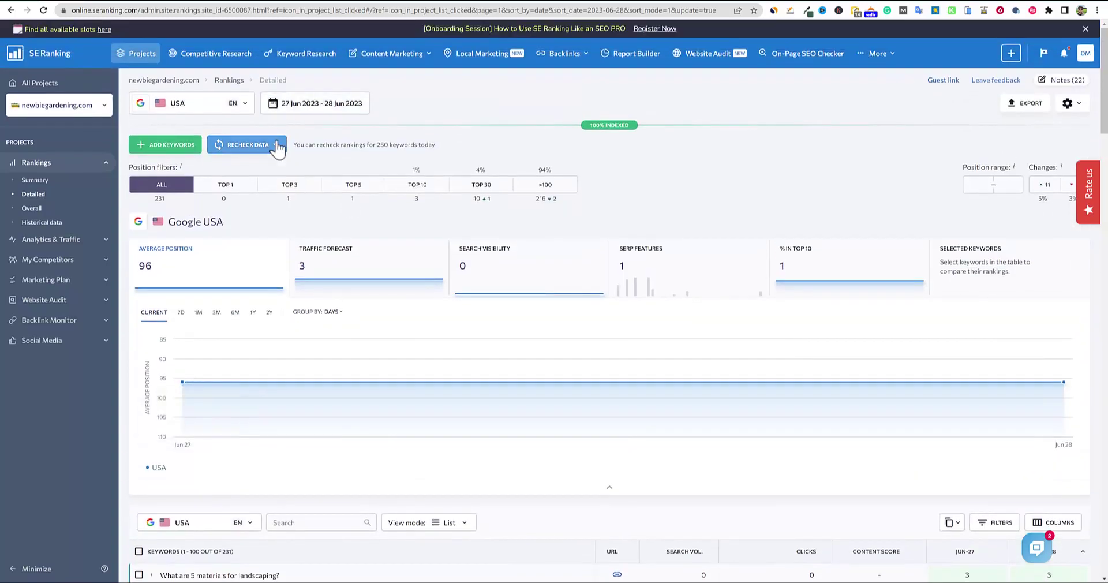
# Recheck rankings for all 231 keywords through Recheck Data > Recheck all
pyautogui.click(277, 146)
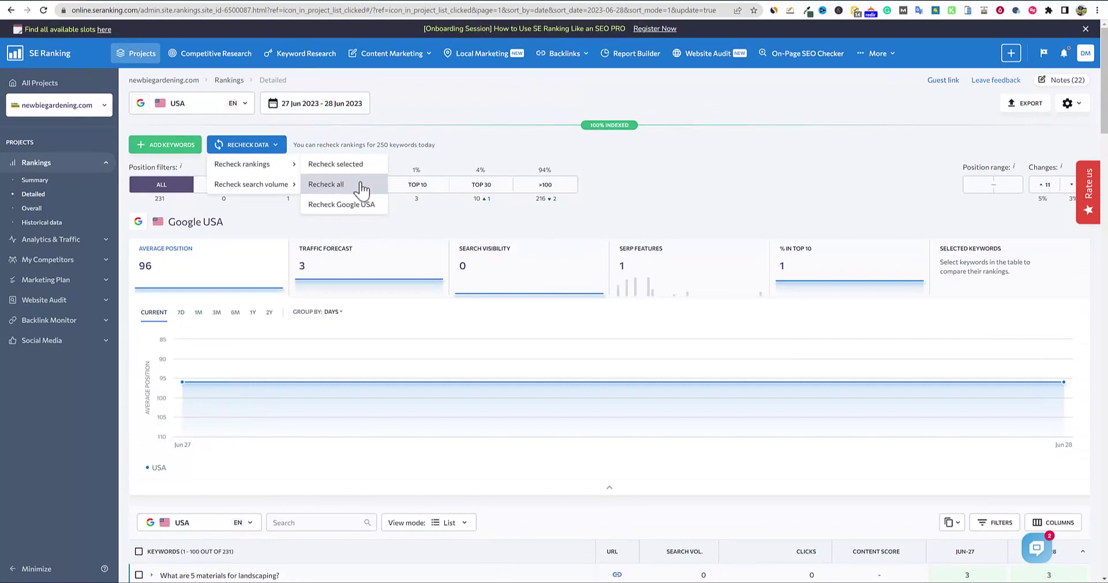
pyautogui.click(360, 188)
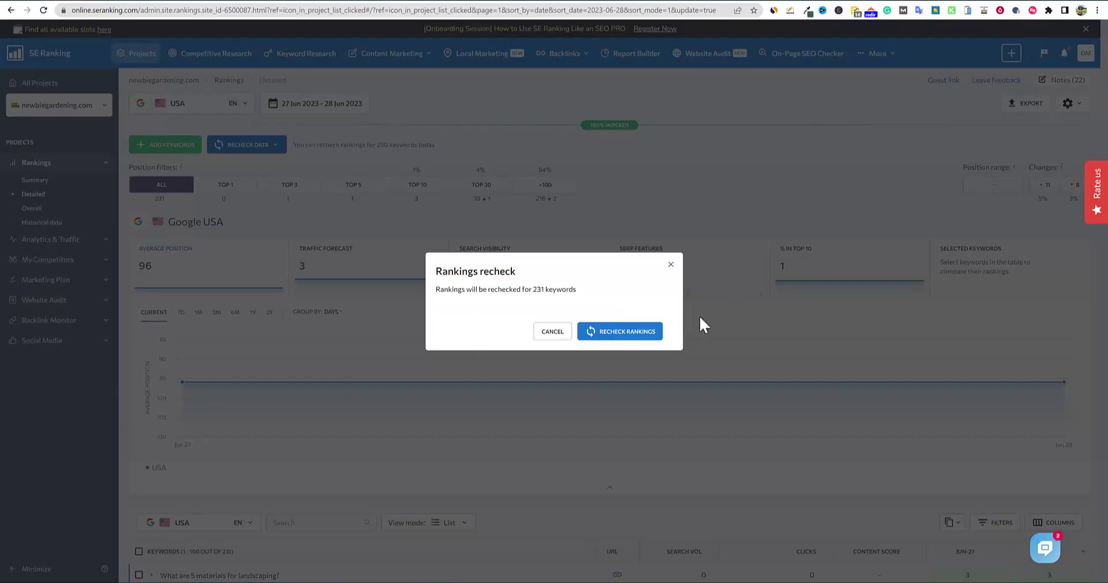
pyautogui.click(642, 334)
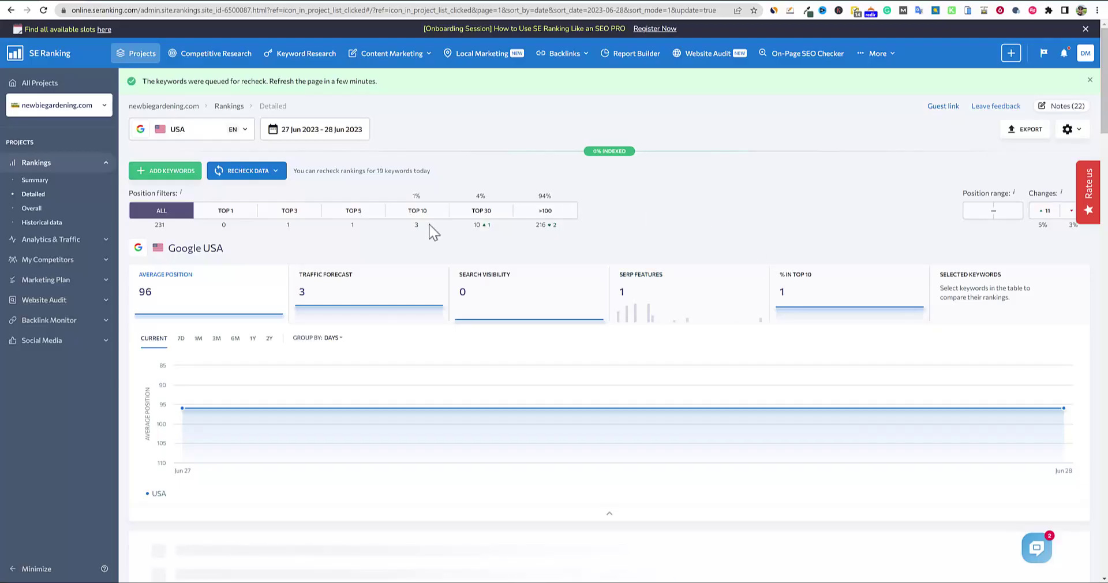
pyautogui.moveTo(707, 577)
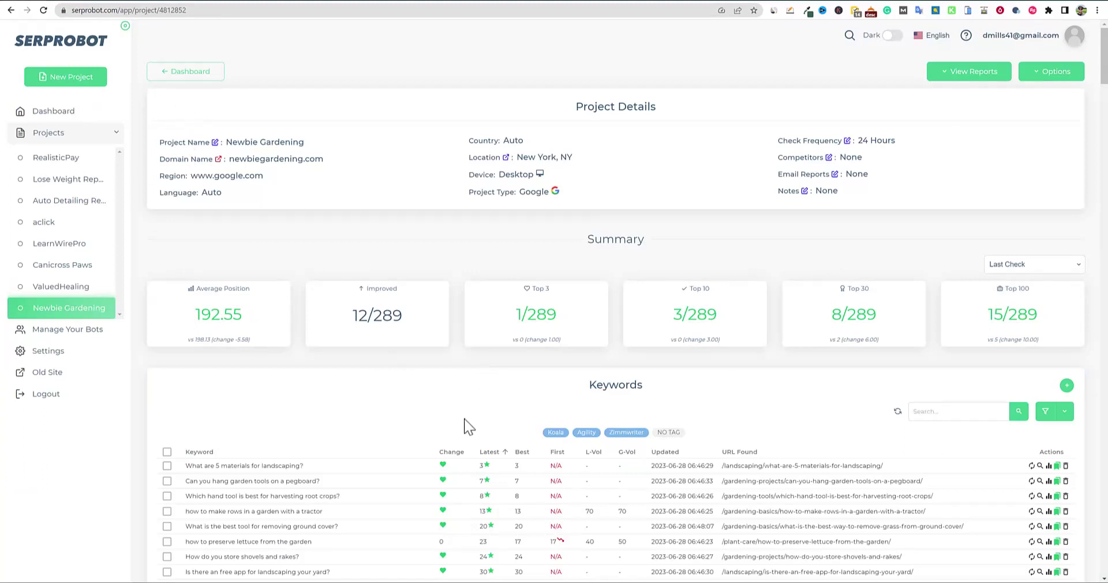
# Switch the SERPROBOT rankings page to the dark theme
pyautogui.scroll(-1, 604, 422)
pyautogui.scroll(1, 600, 424)
pyautogui.click(893, 36)
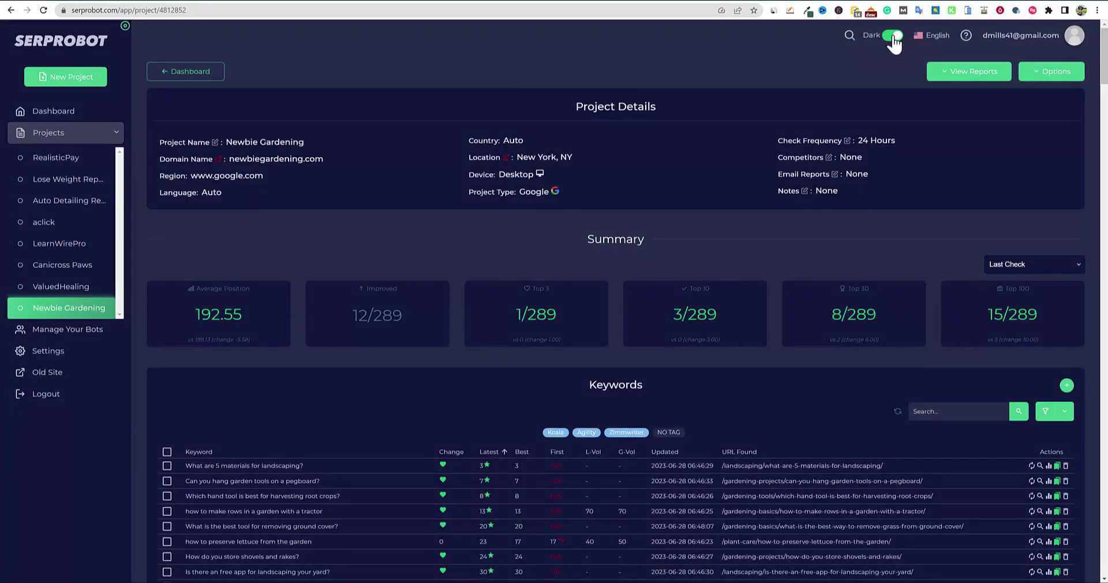
# Scroll through the keyword list, then sort it by Google search volume
pyautogui.scroll(-3, 658, 332)
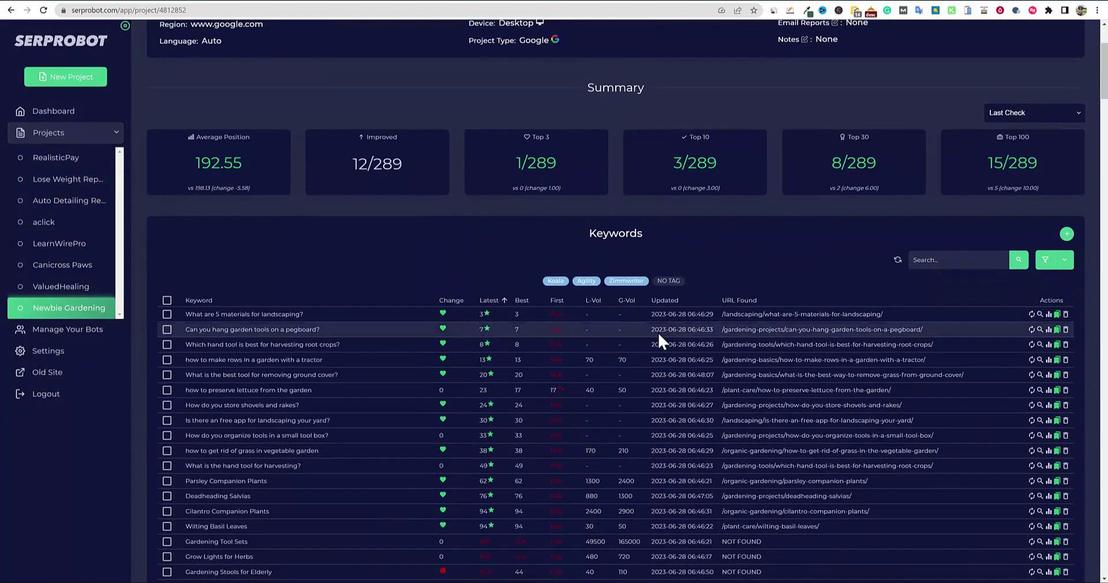
pyautogui.scroll(-2, 635, 322)
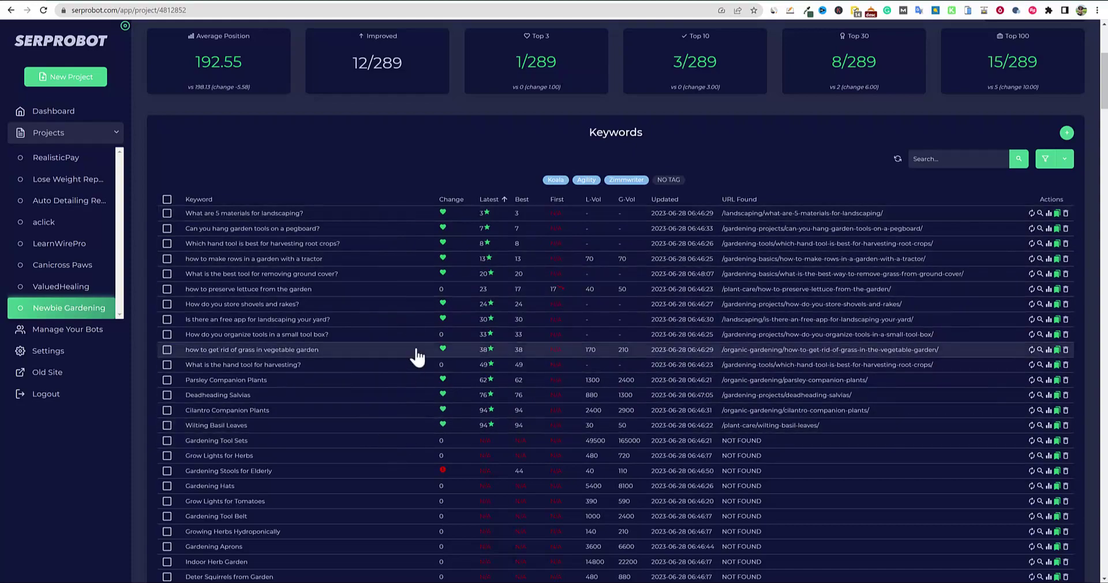
pyautogui.scroll(-5, 448, 455)
pyautogui.scroll(-15, 450, 484)
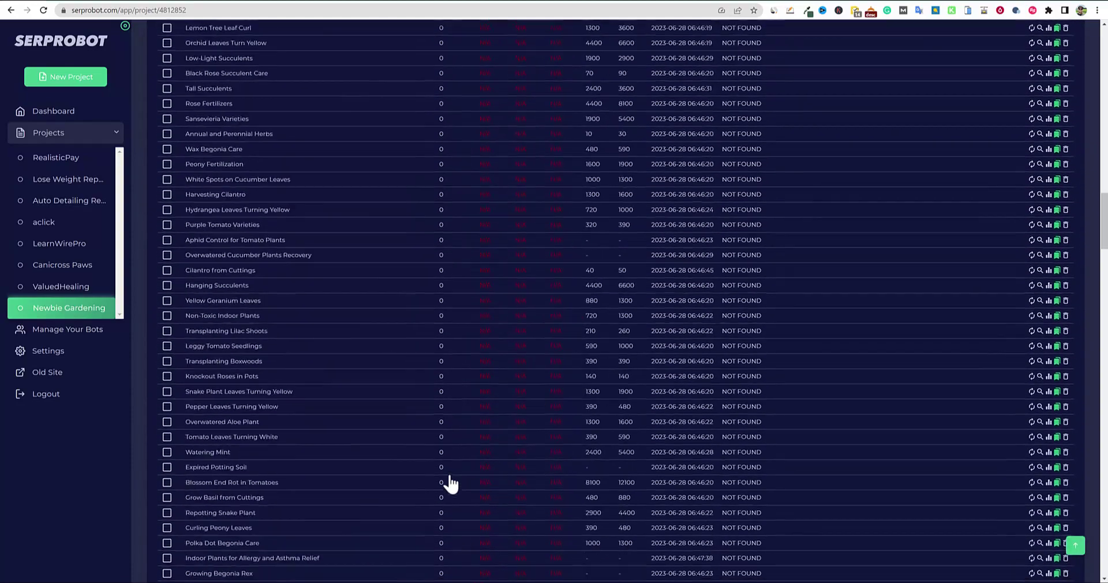
pyautogui.scroll(5, 449, 482)
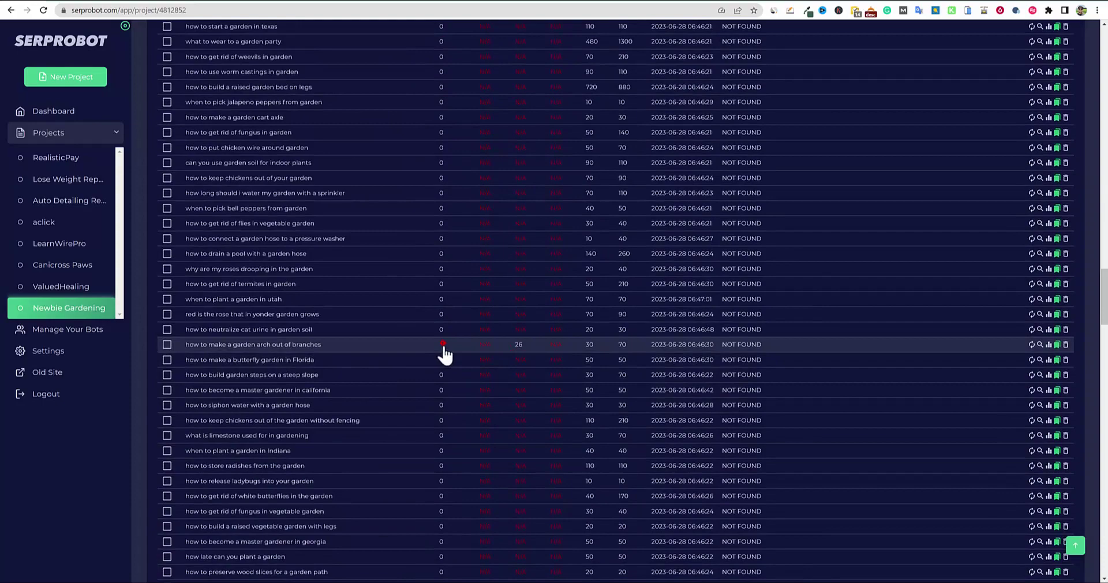
pyautogui.scroll(20, 577, 398)
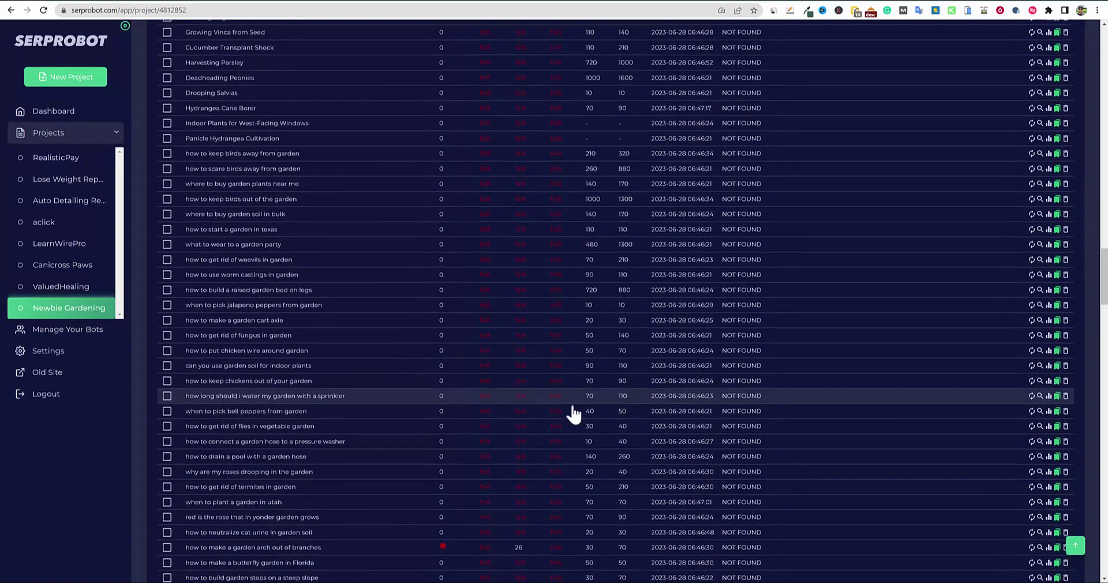
pyautogui.scroll(10, 572, 421)
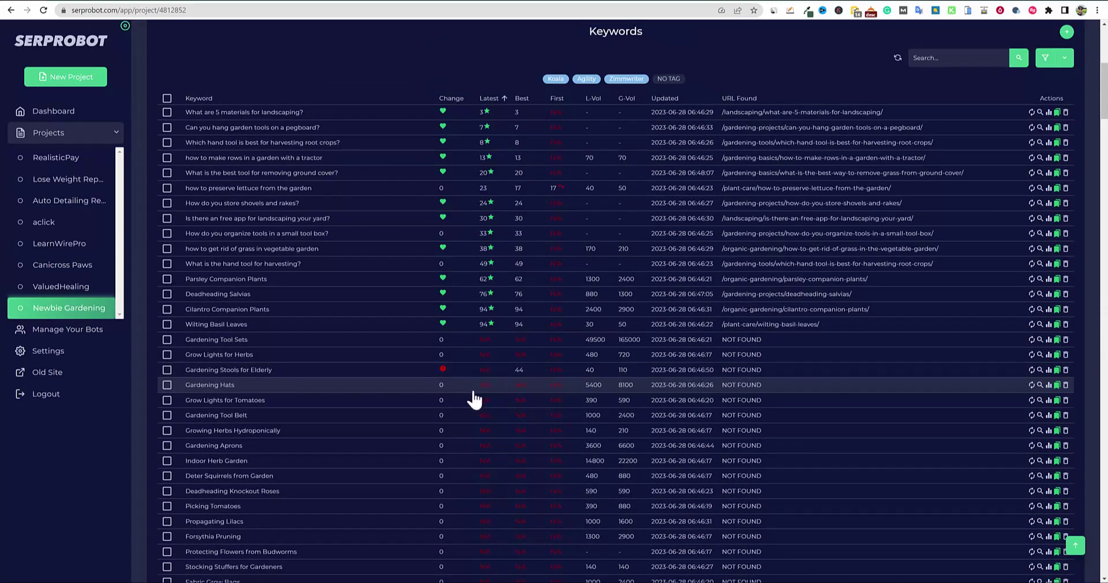
pyautogui.scroll(3, 491, 473)
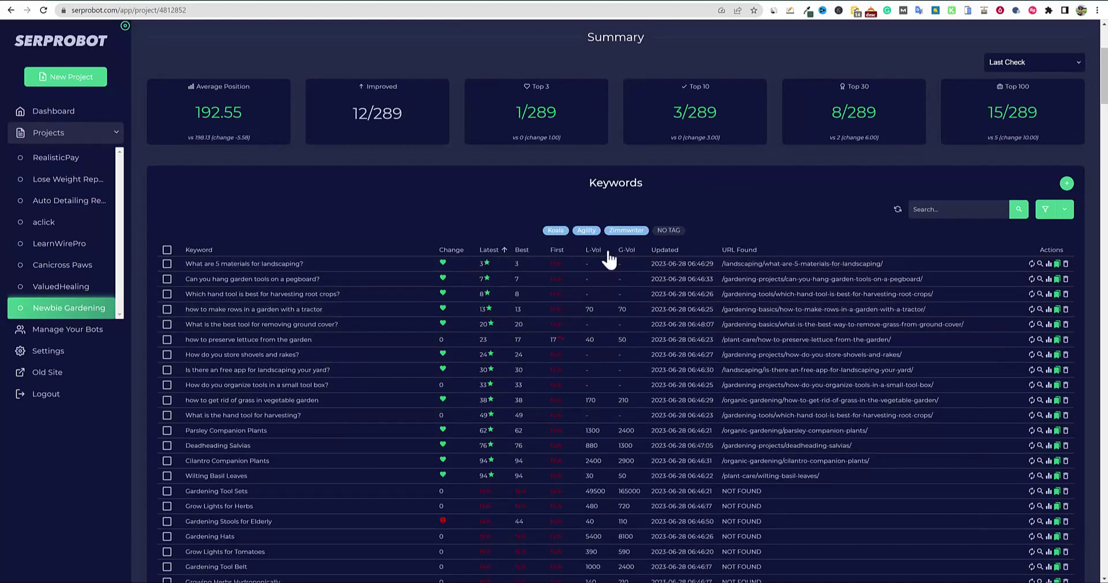
pyautogui.click(628, 251)
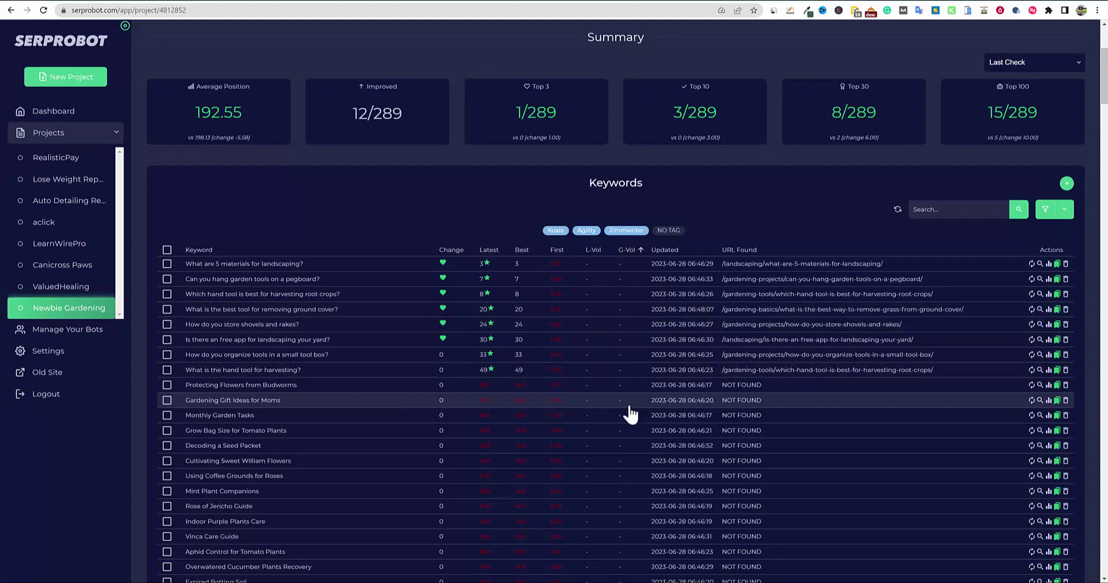
# Reverse the G-Vol sort so highest-volume keywords lead, and scroll through the results
pyautogui.scroll(-3, 630, 413)
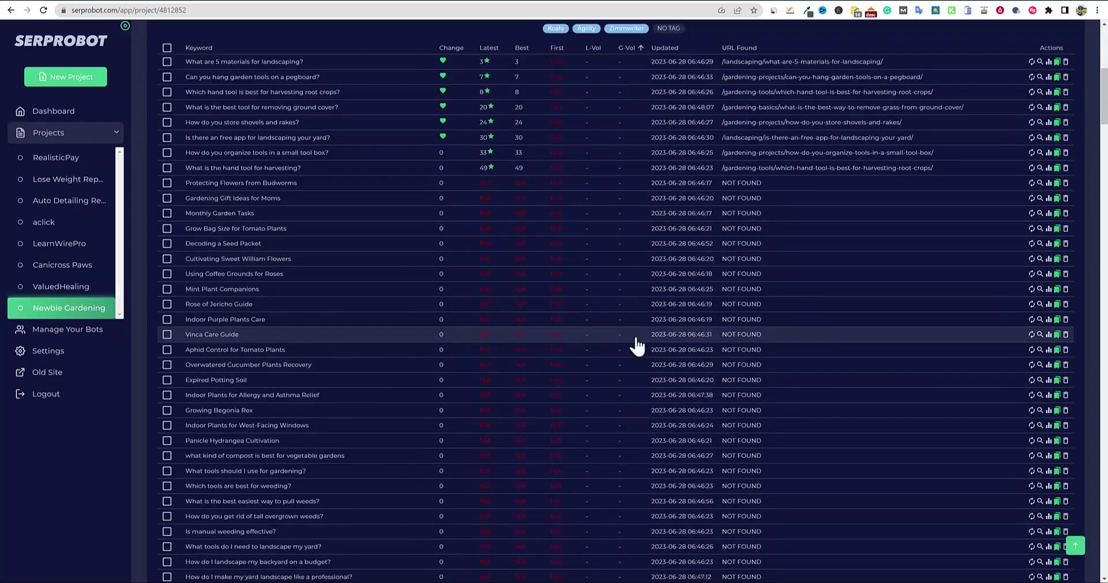
pyautogui.scroll(4, 637, 346)
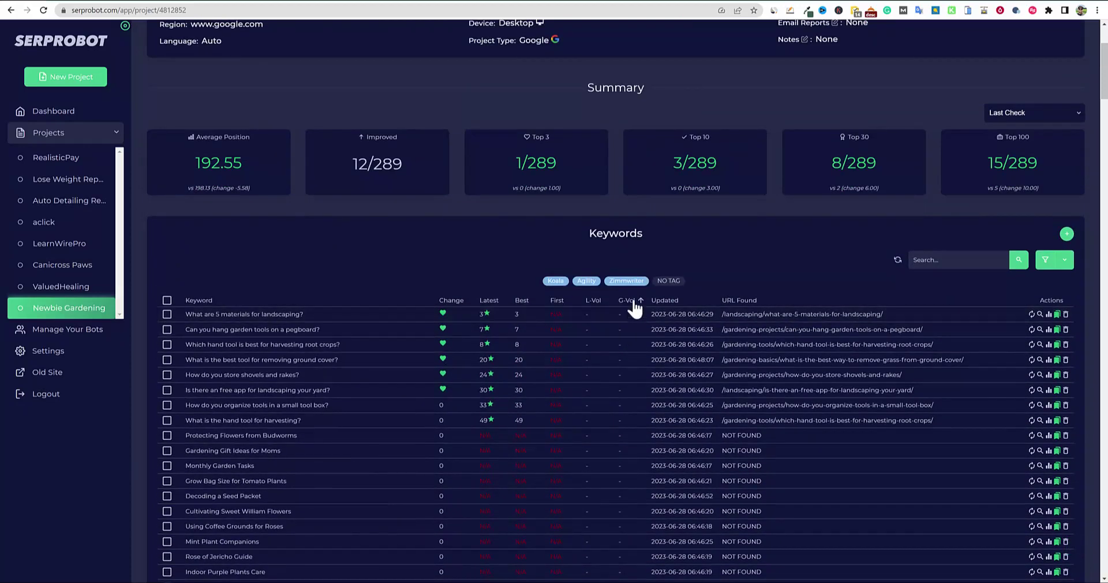
pyautogui.click(634, 301)
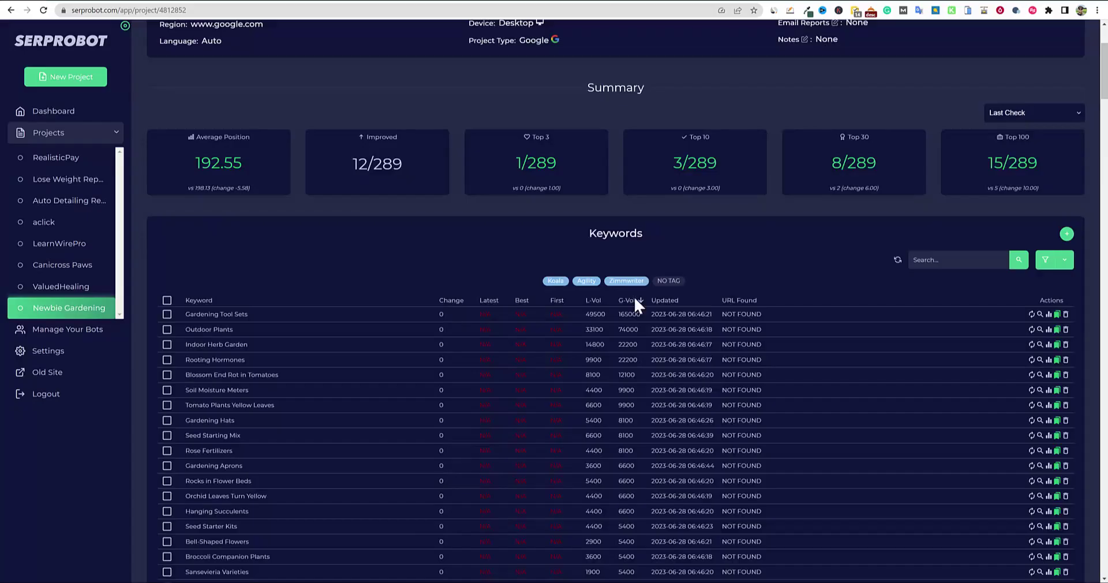
pyautogui.scroll(-1, 613, 360)
pyautogui.scroll(-10, 621, 376)
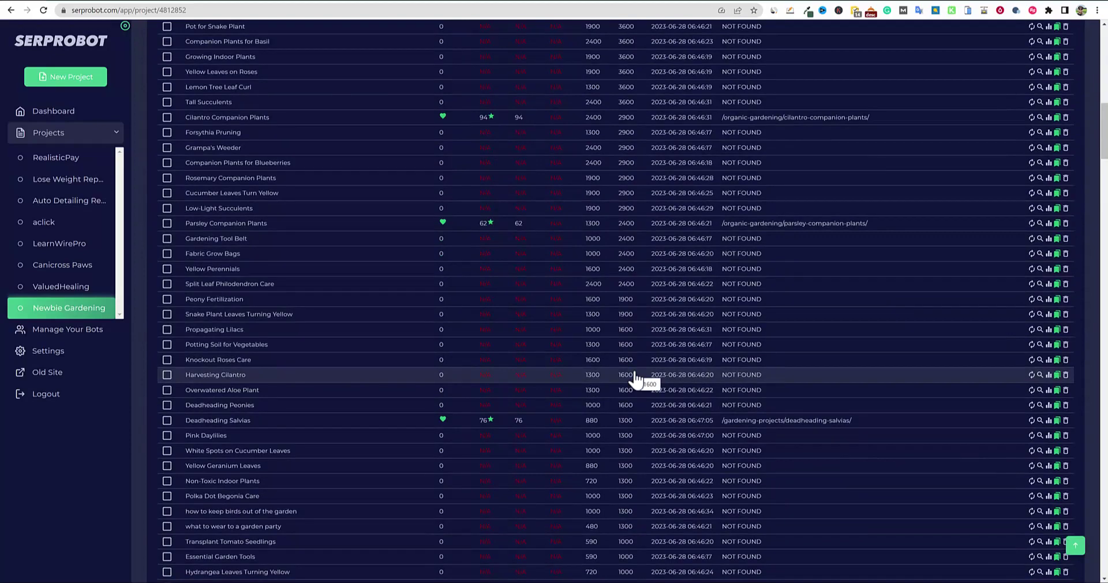
pyautogui.scroll(-8, 629, 435)
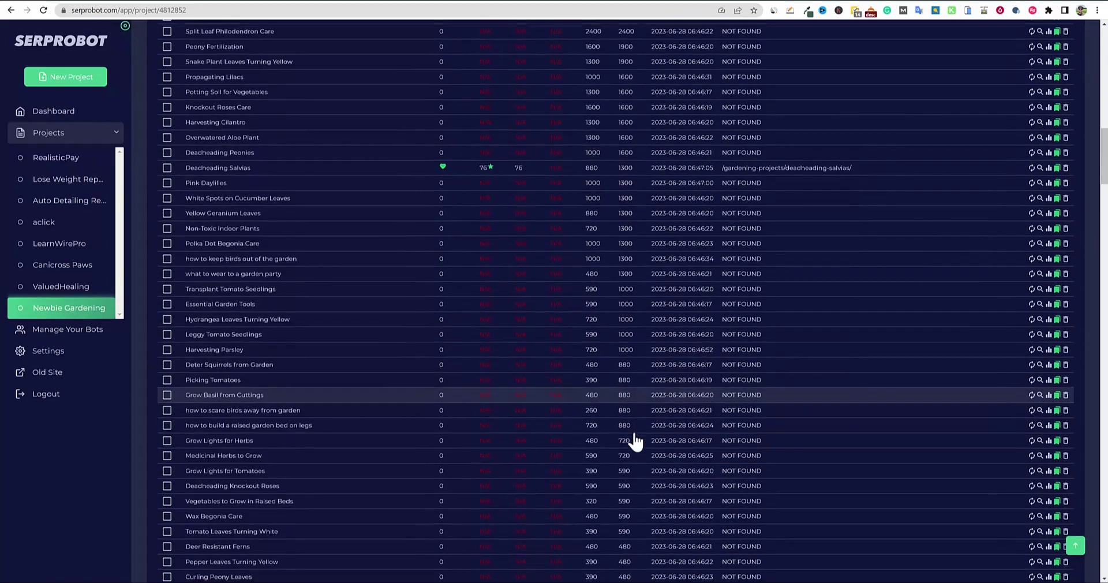
pyautogui.scroll(-15, 635, 441)
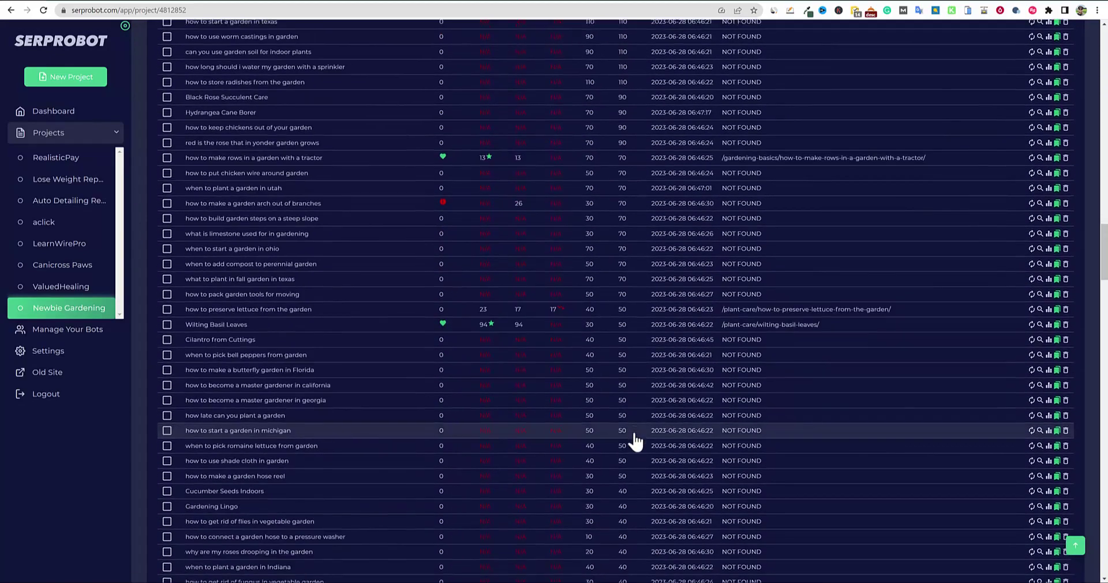
pyautogui.scroll(-5, 635, 442)
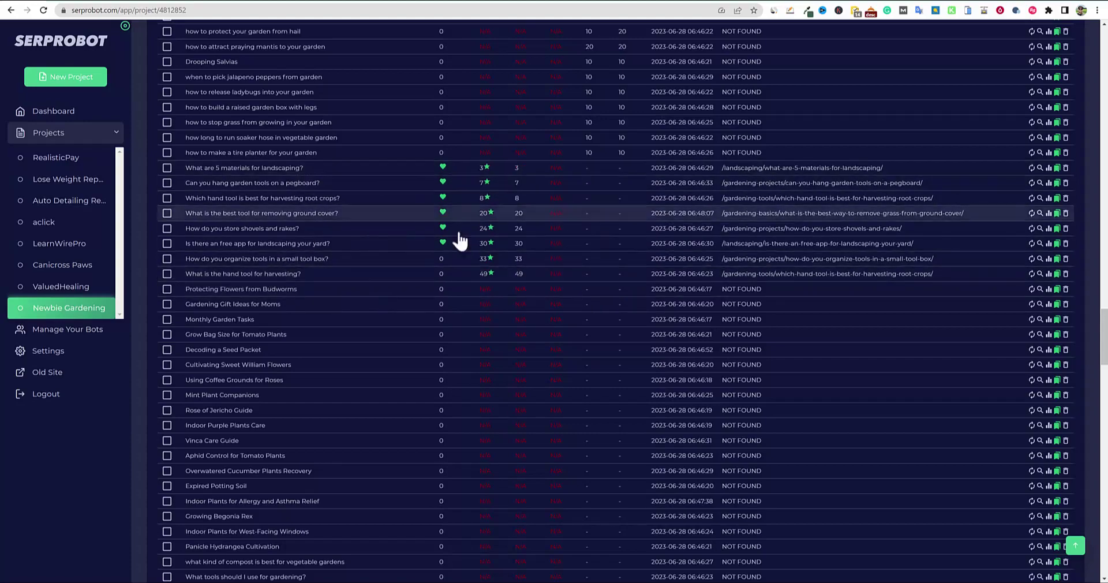
pyautogui.scroll(-5, 554, 304)
pyautogui.scroll(5, 566, 331)
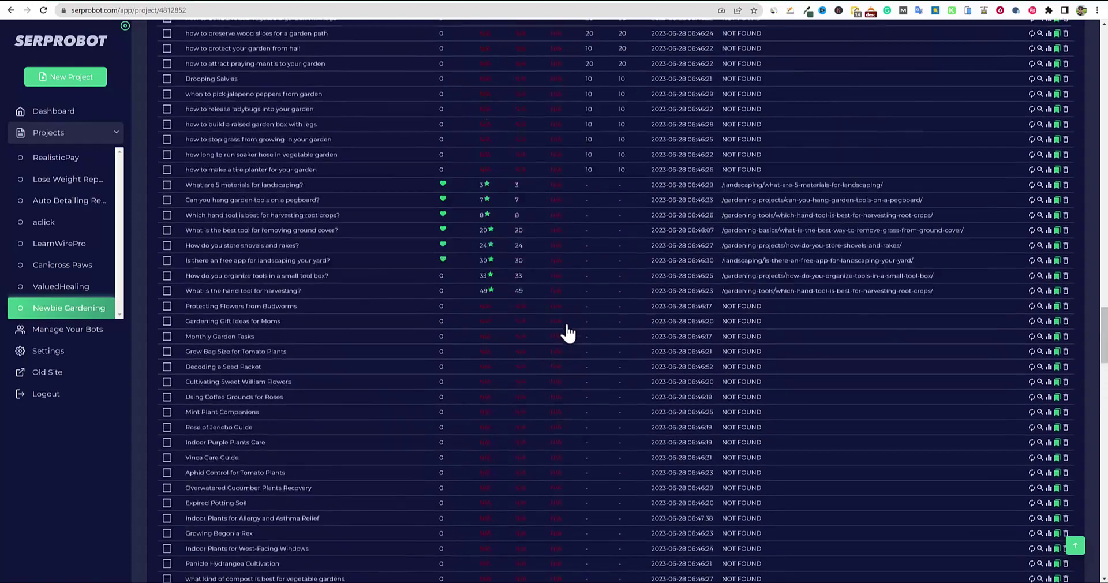
pyautogui.scroll(20, 566, 331)
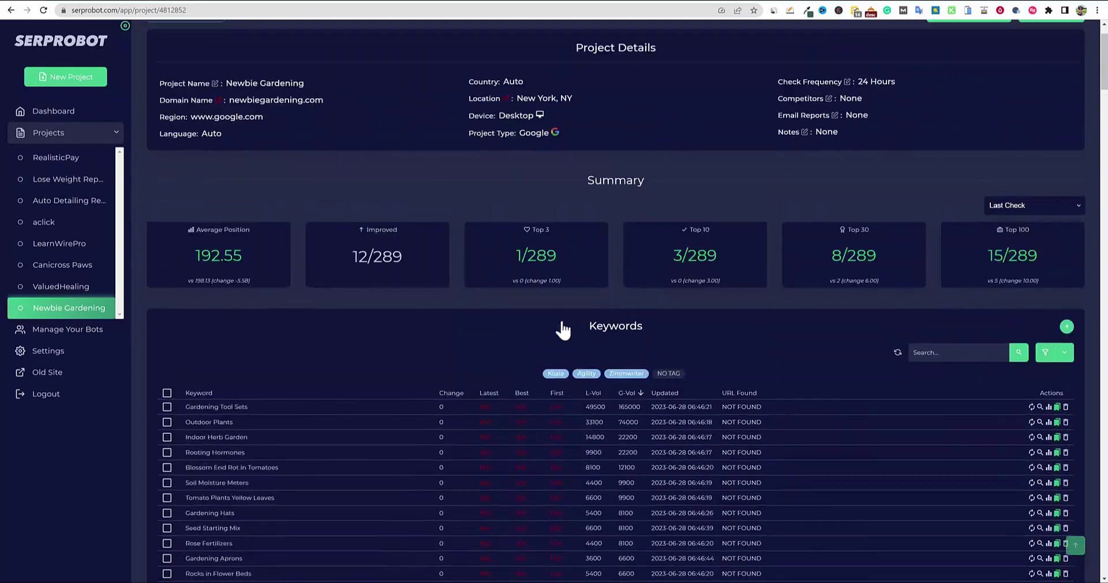
pyautogui.scroll(1, 563, 329)
# Sort the keywords by the Latest position column, ascending, and scroll down the list
pyautogui.click(488, 453)
pyautogui.scroll(-3, 545, 452)
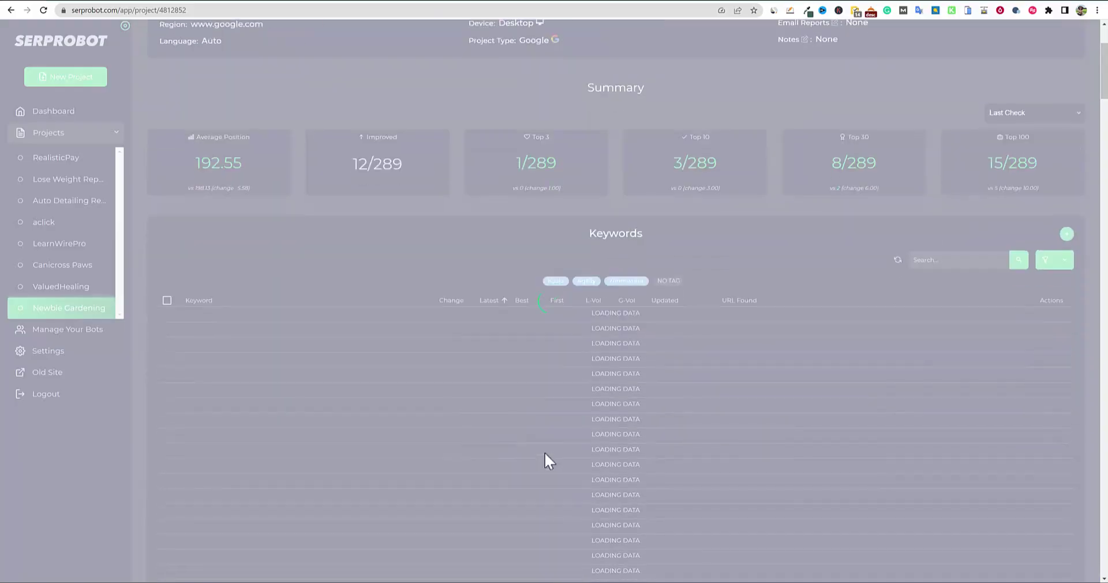
pyautogui.scroll(-2, 544, 462)
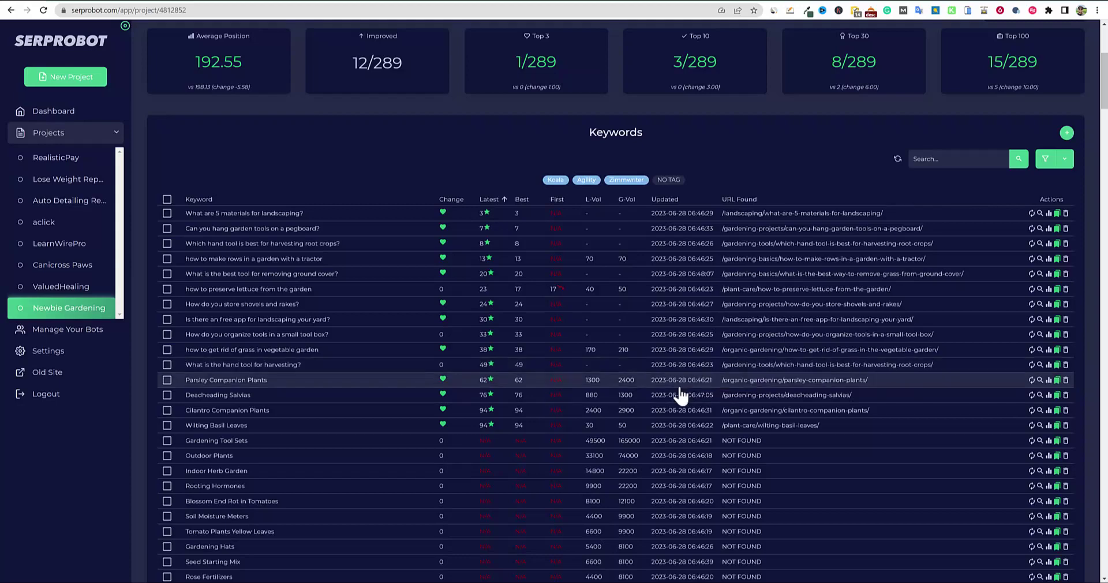
pyautogui.scroll(-10, 675, 404)
pyautogui.scroll(10, 672, 406)
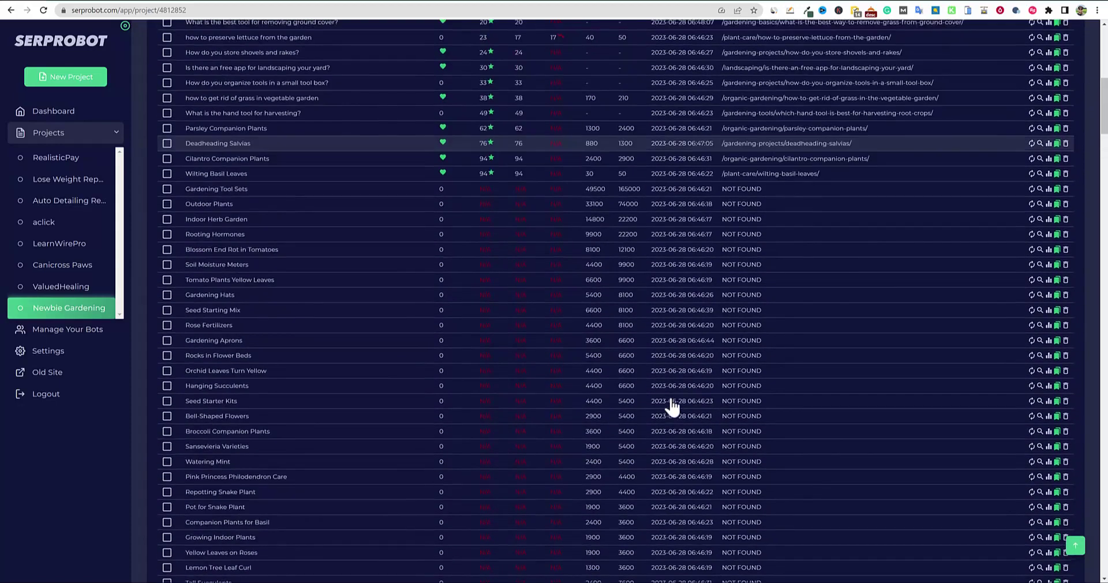